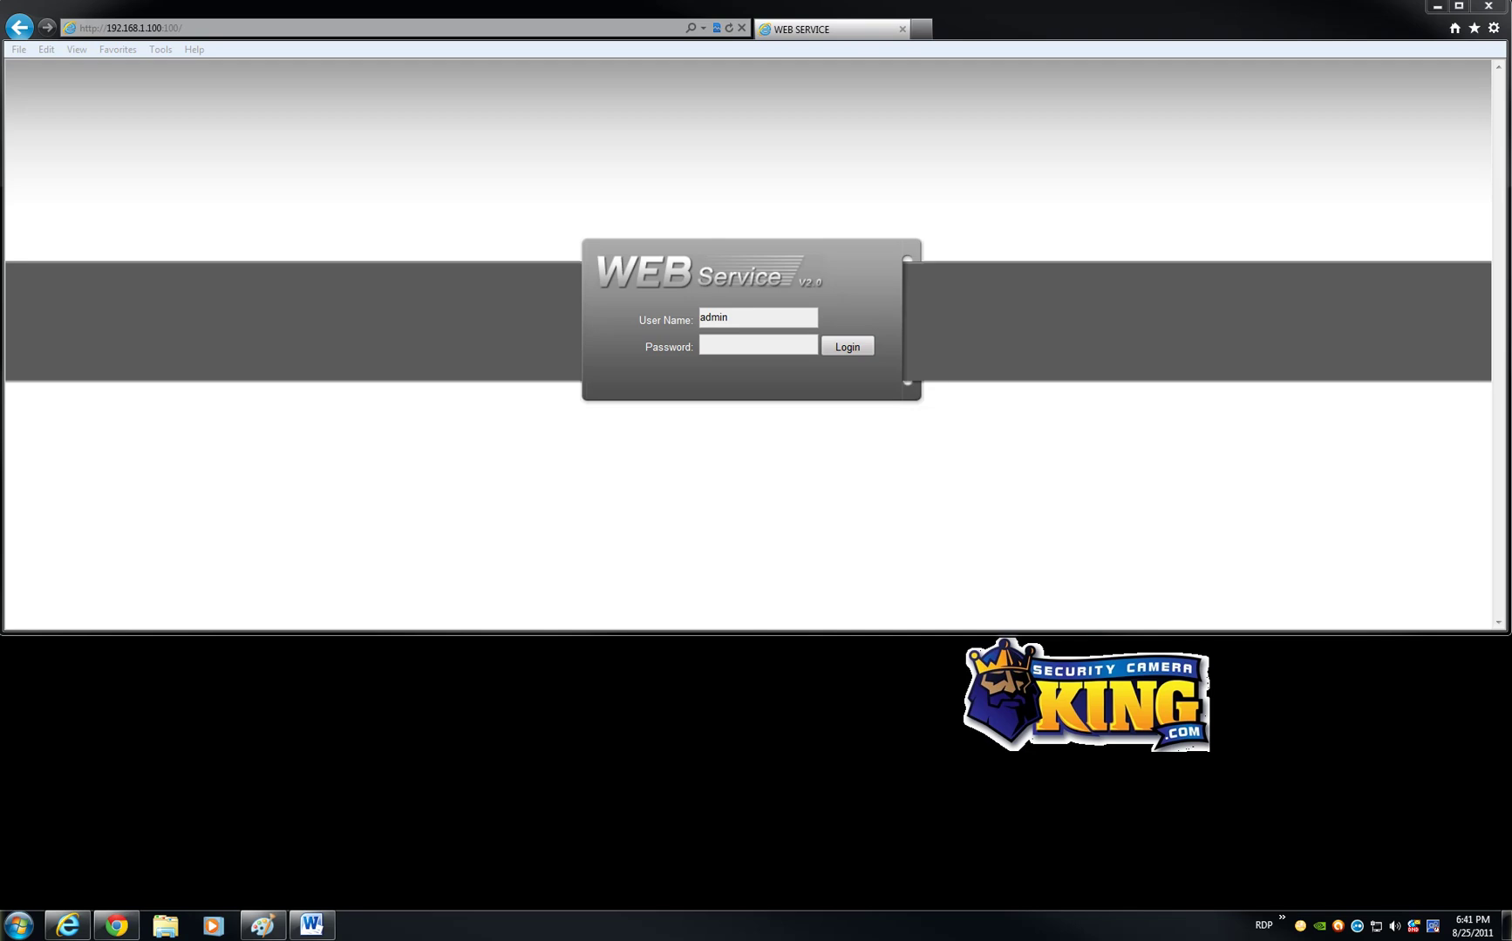
Step: Enter the account password at the DVR login and dismiss the invalid-password message
{"action": "left_click", "coordinate": [164, 27]}
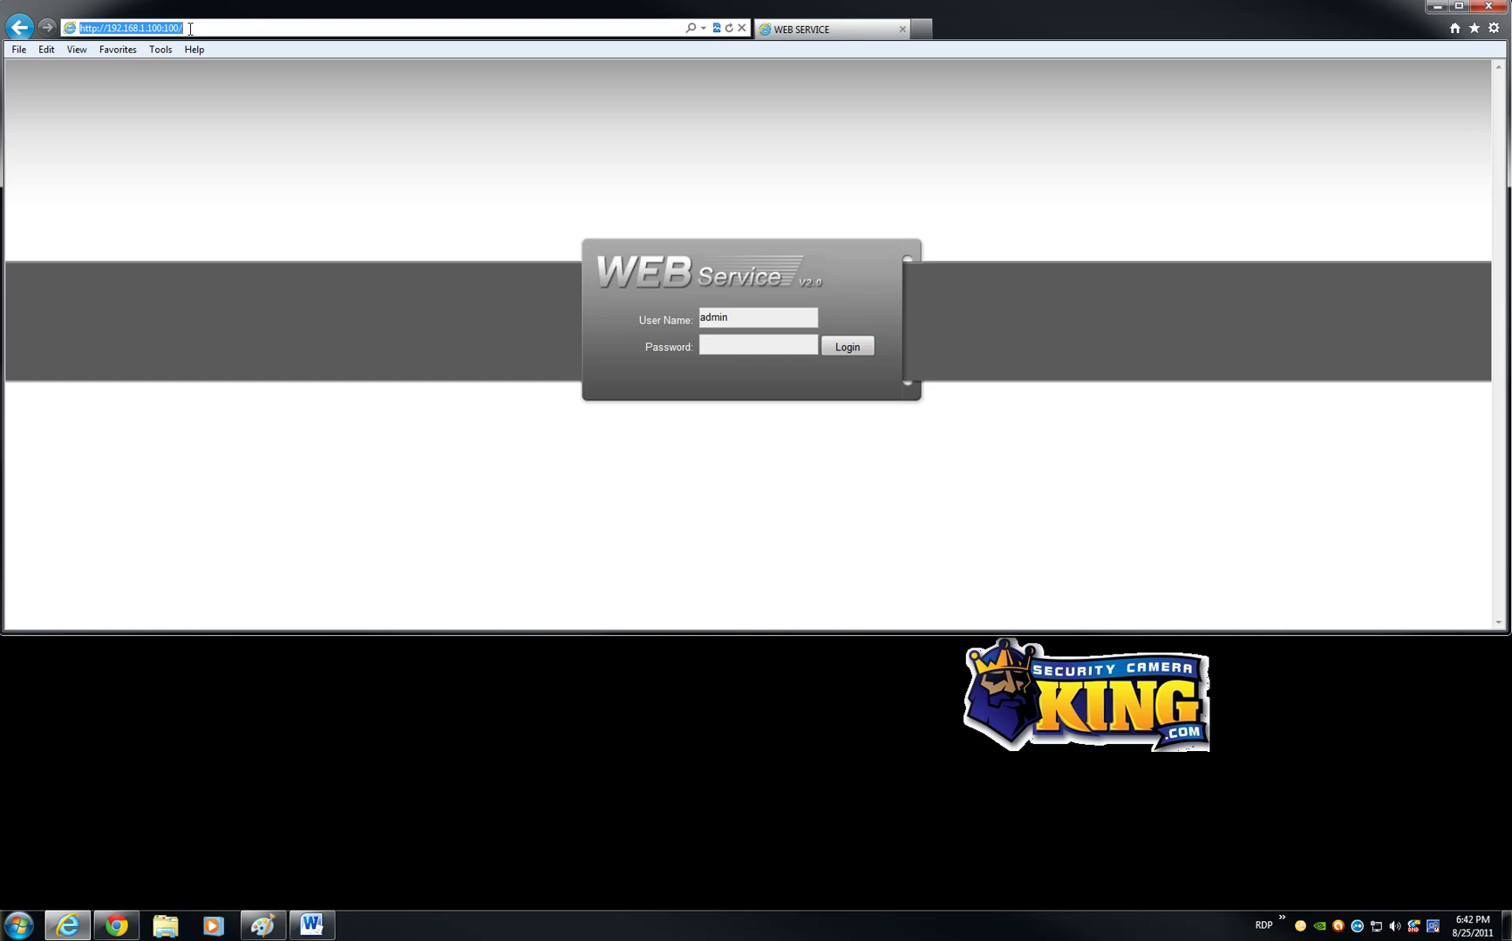
{"action": "left_click", "coordinate": [736, 345]}
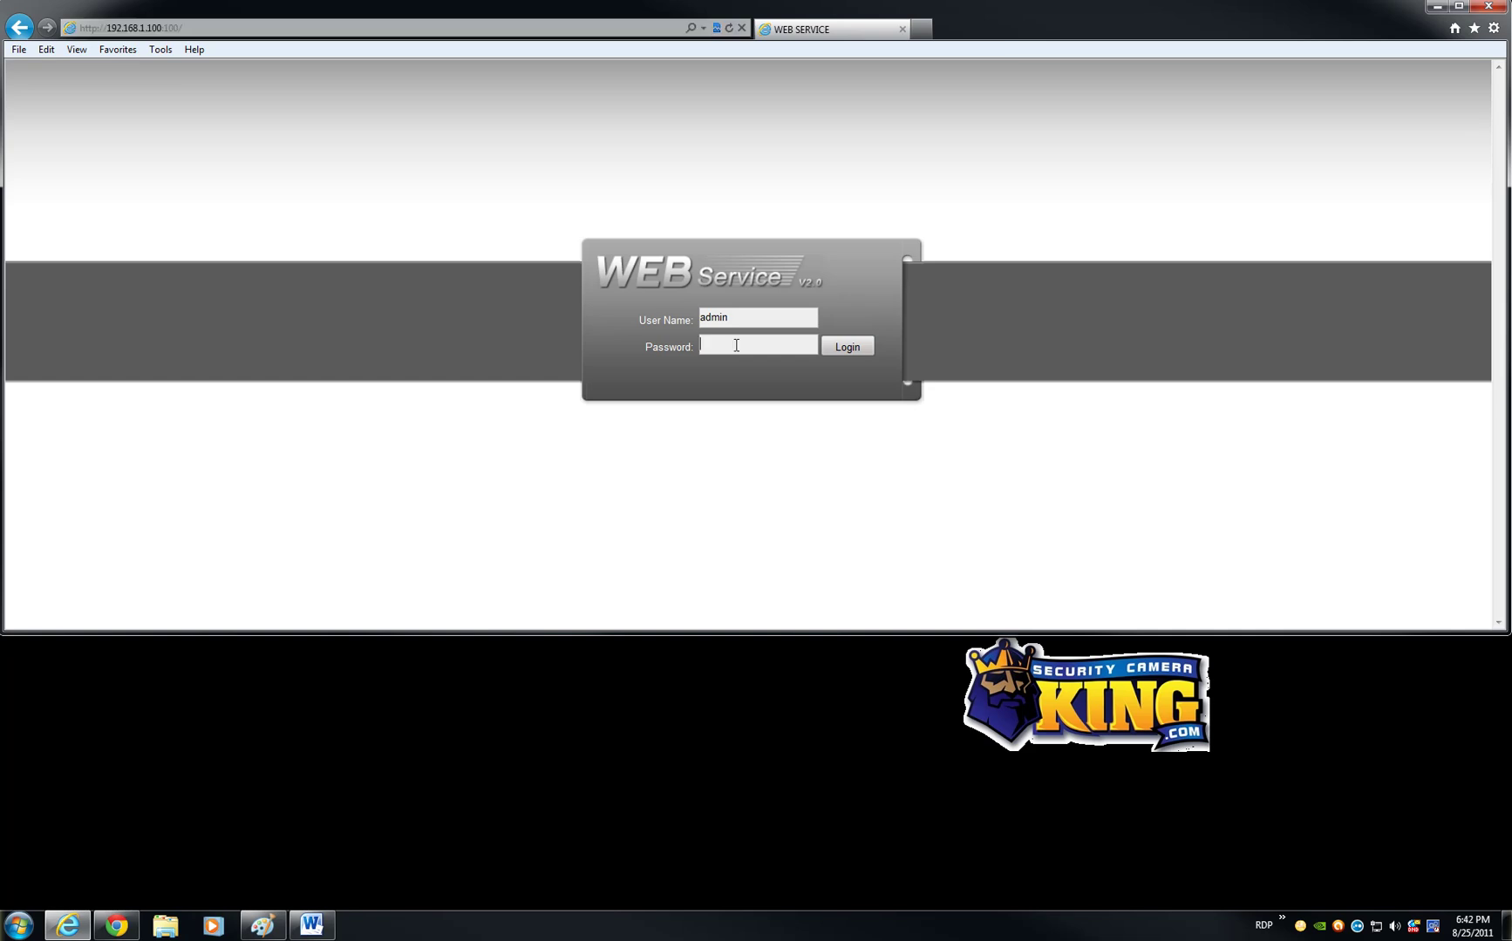
{"action": "type", "text": "admin"}
{"action": "key", "text": "Return"}
{"action": "left_click", "coordinate": [789, 516]}
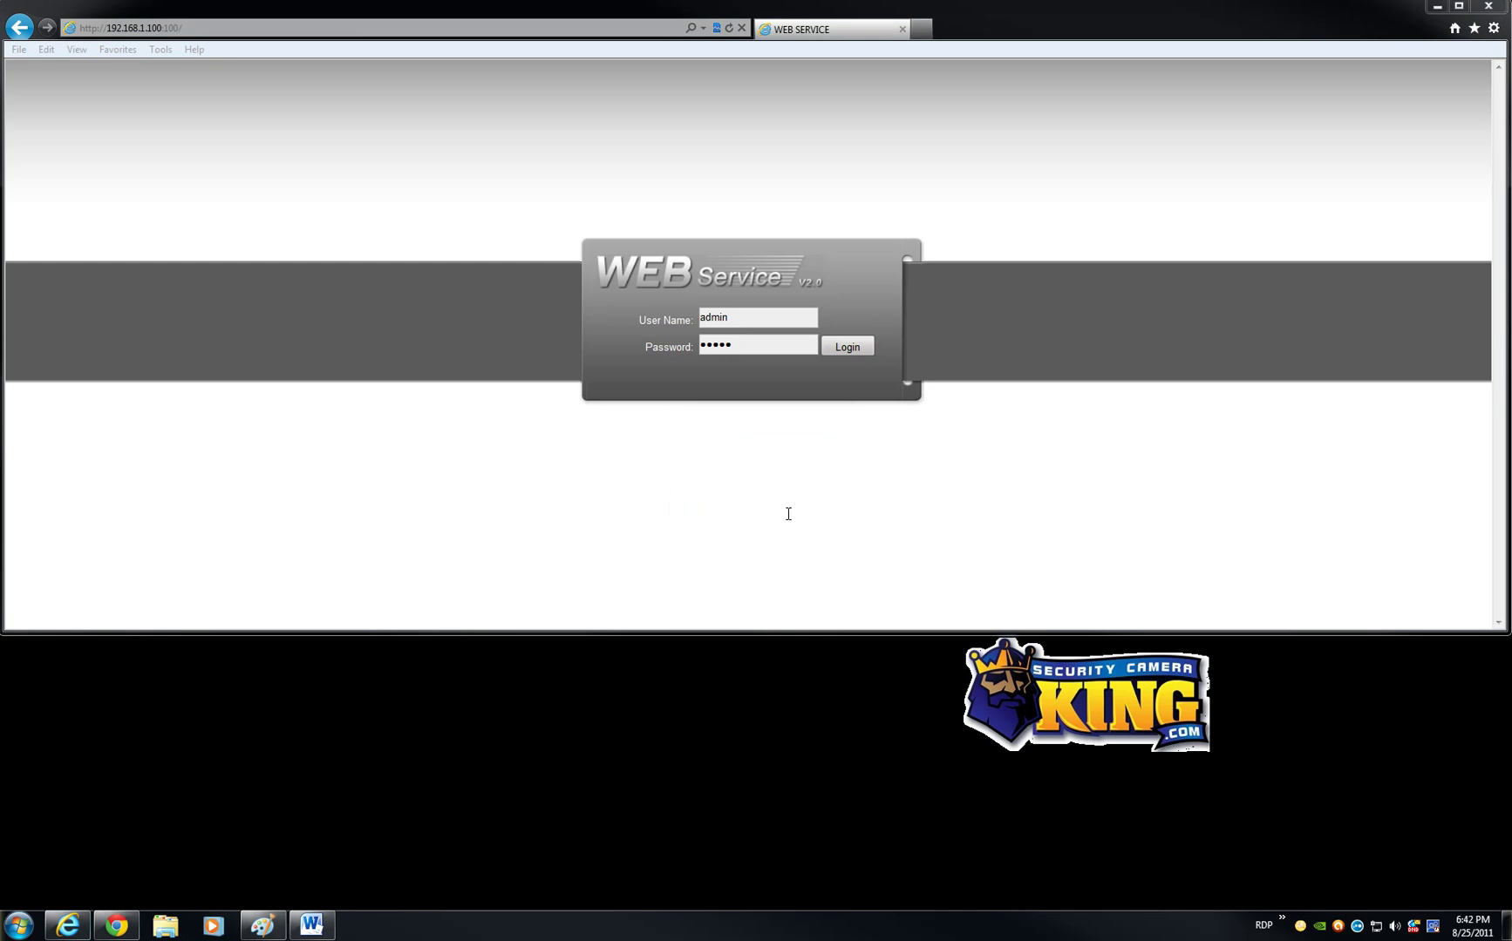
Step: Re-enter the user name and account password and log in to the live view
{"action": "double_click", "coordinate": [733, 316]}
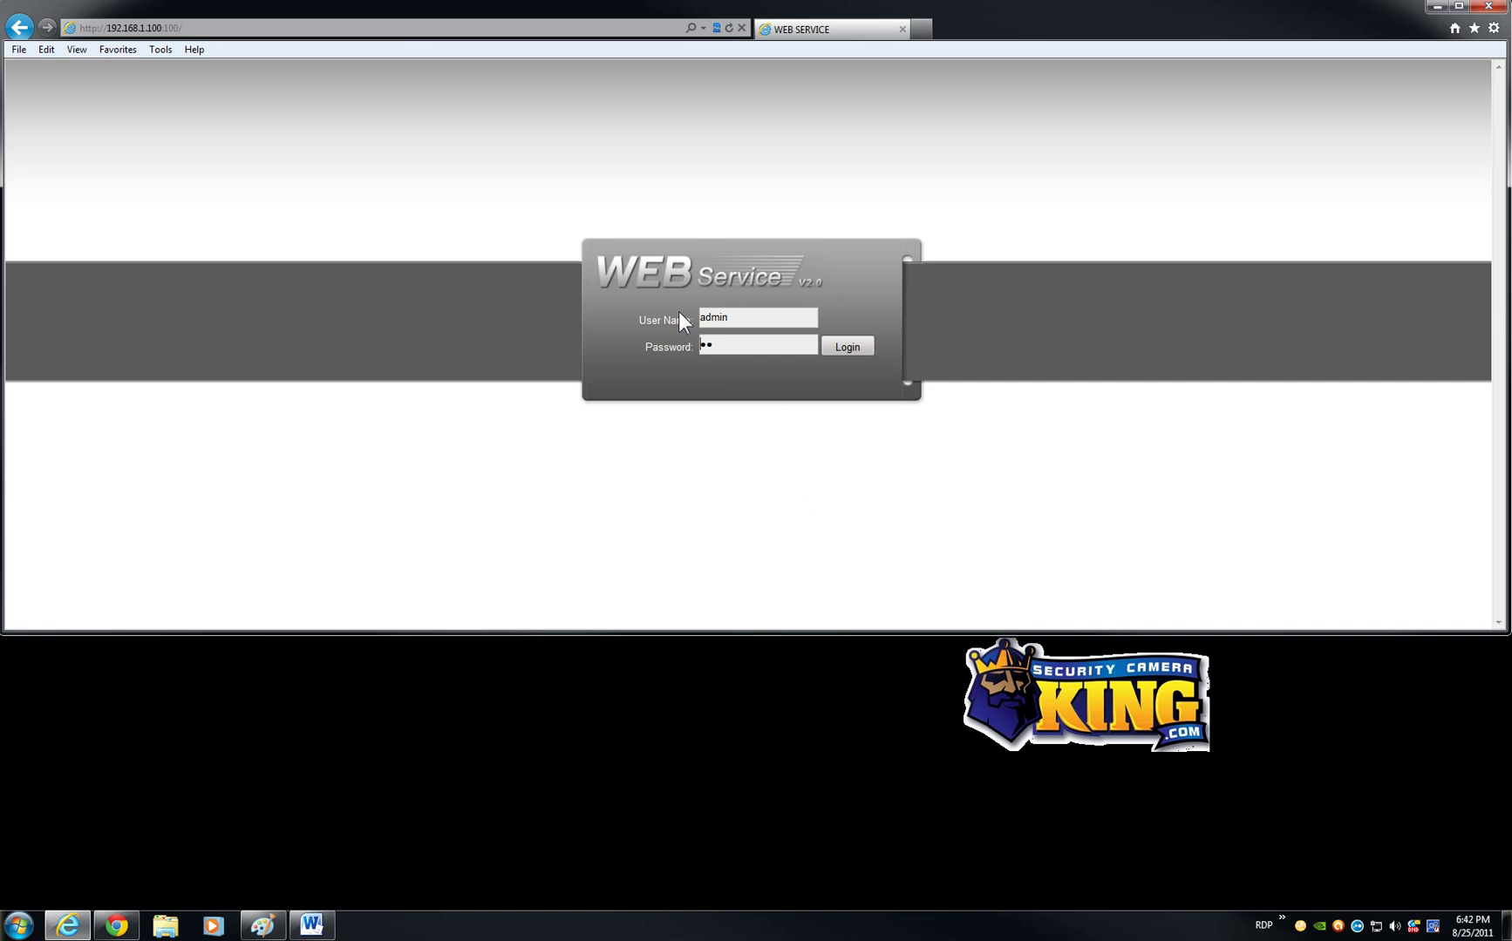
{"action": "key", "text": "Tab"}
{"action": "type", "text": "admin"}
{"action": "key", "text": "Return"}
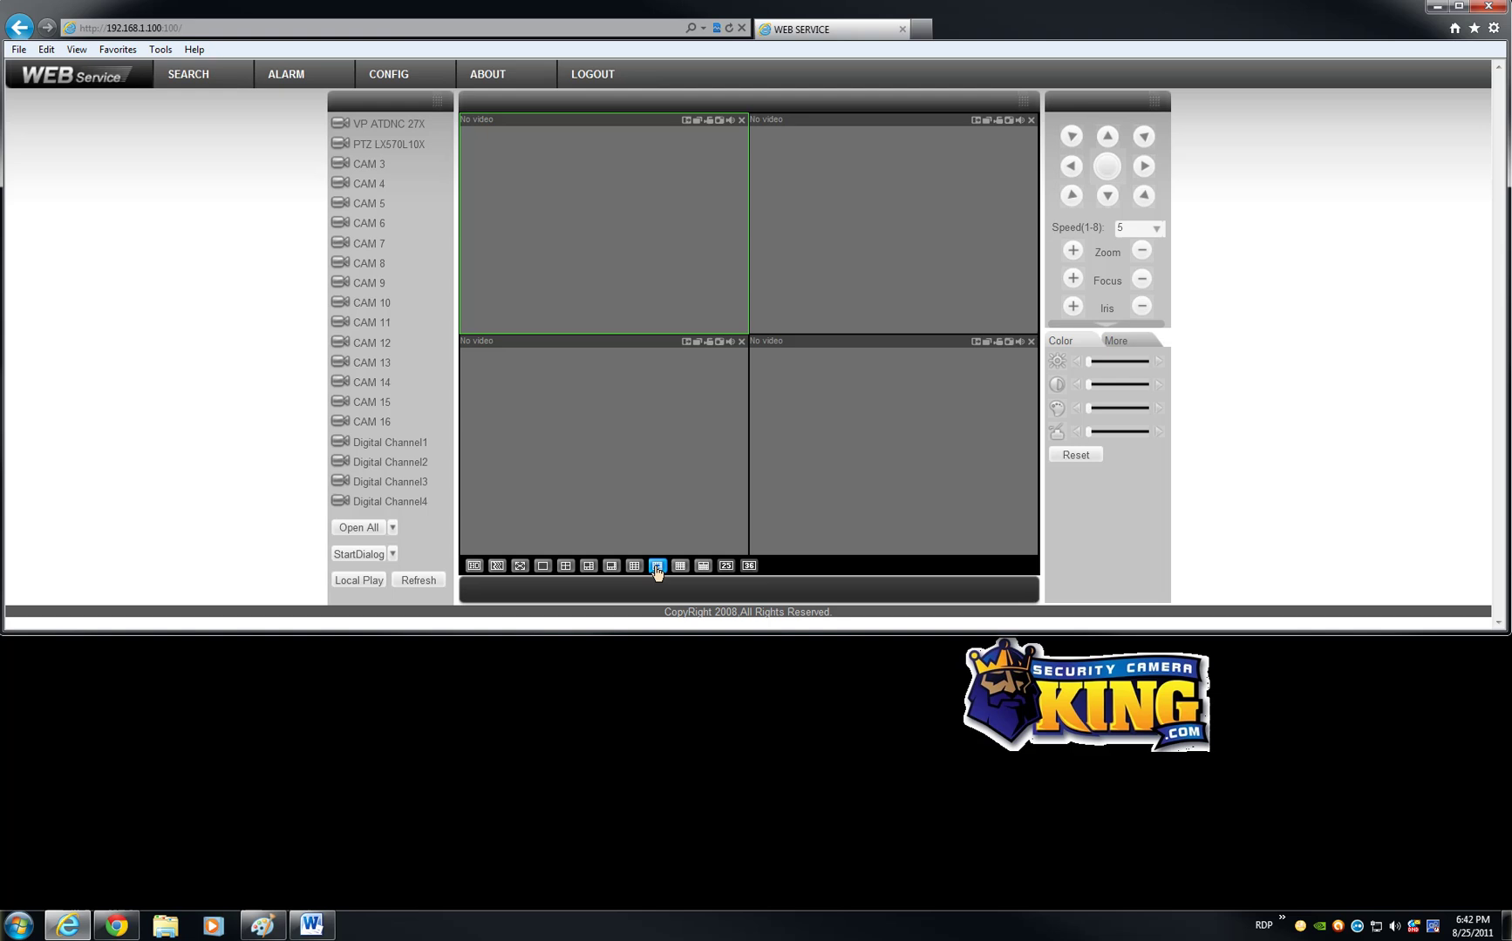
Step: Switch the live view layout to the 16-split grid of panes
{"action": "left_click", "coordinate": [680, 566]}
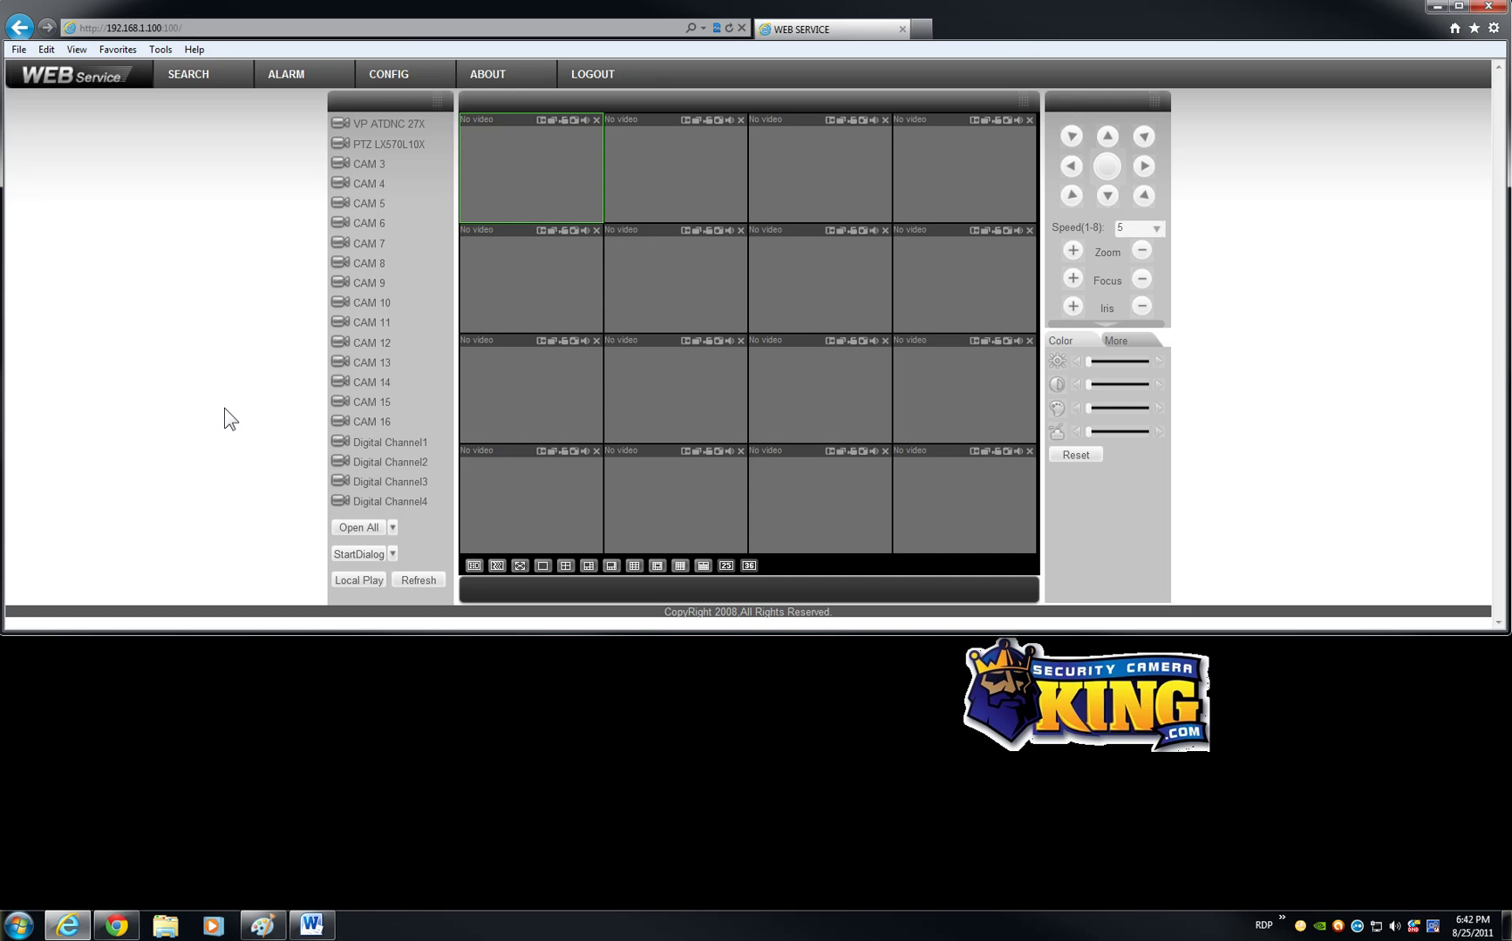
{"action": "left_click_drag", "start_coordinate": [383, 123], "coordinate": [370, 167]}
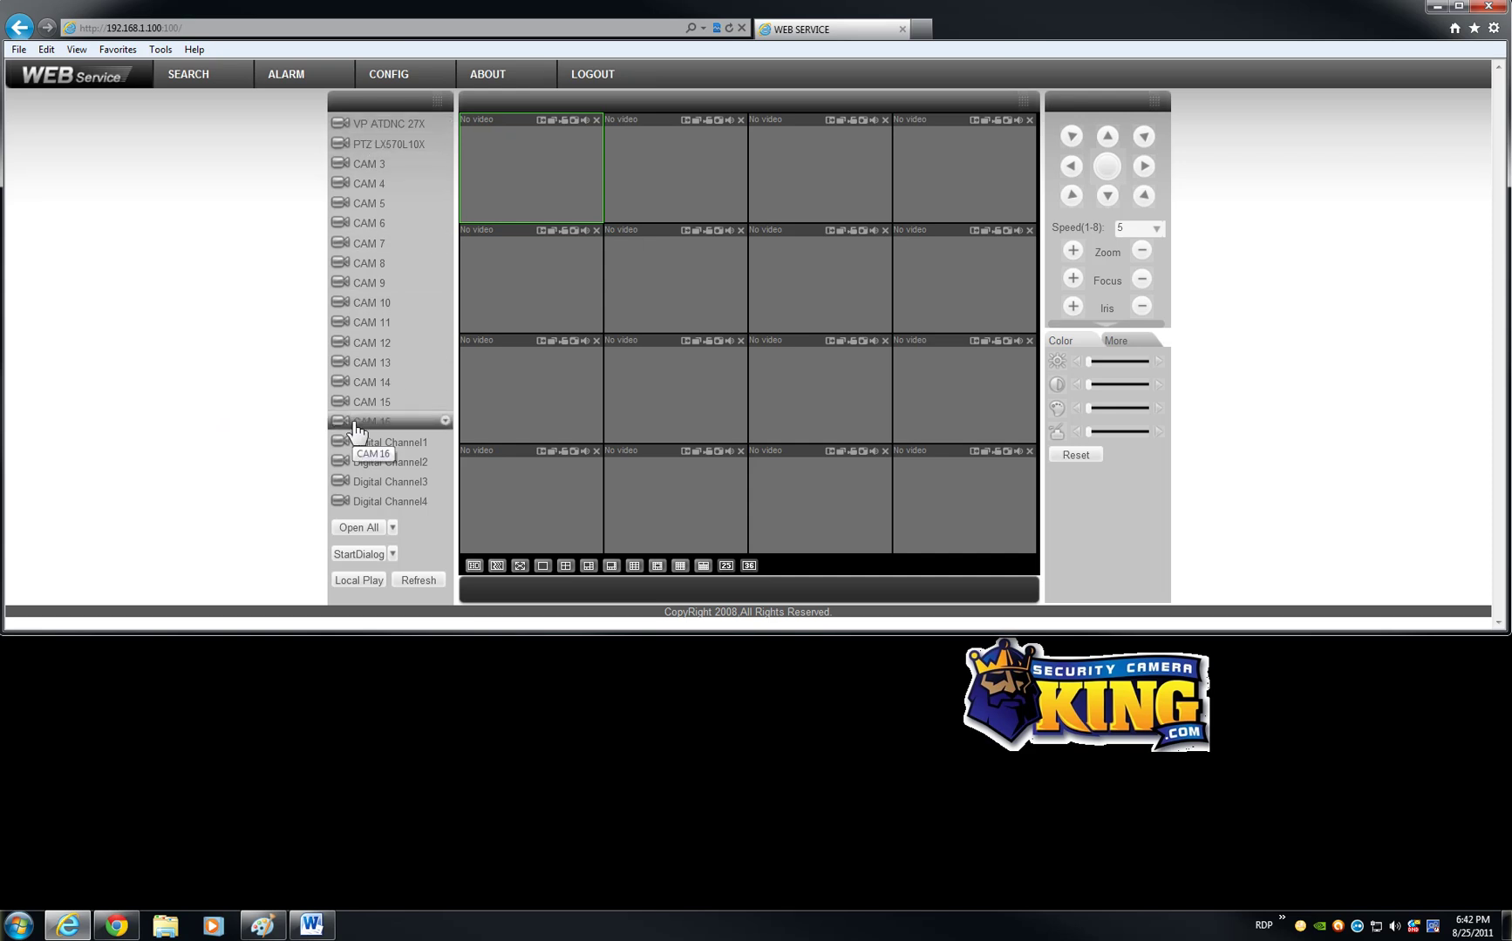
{"action": "left_click_drag", "start_coordinate": [353, 502], "coordinate": [299, 506]}
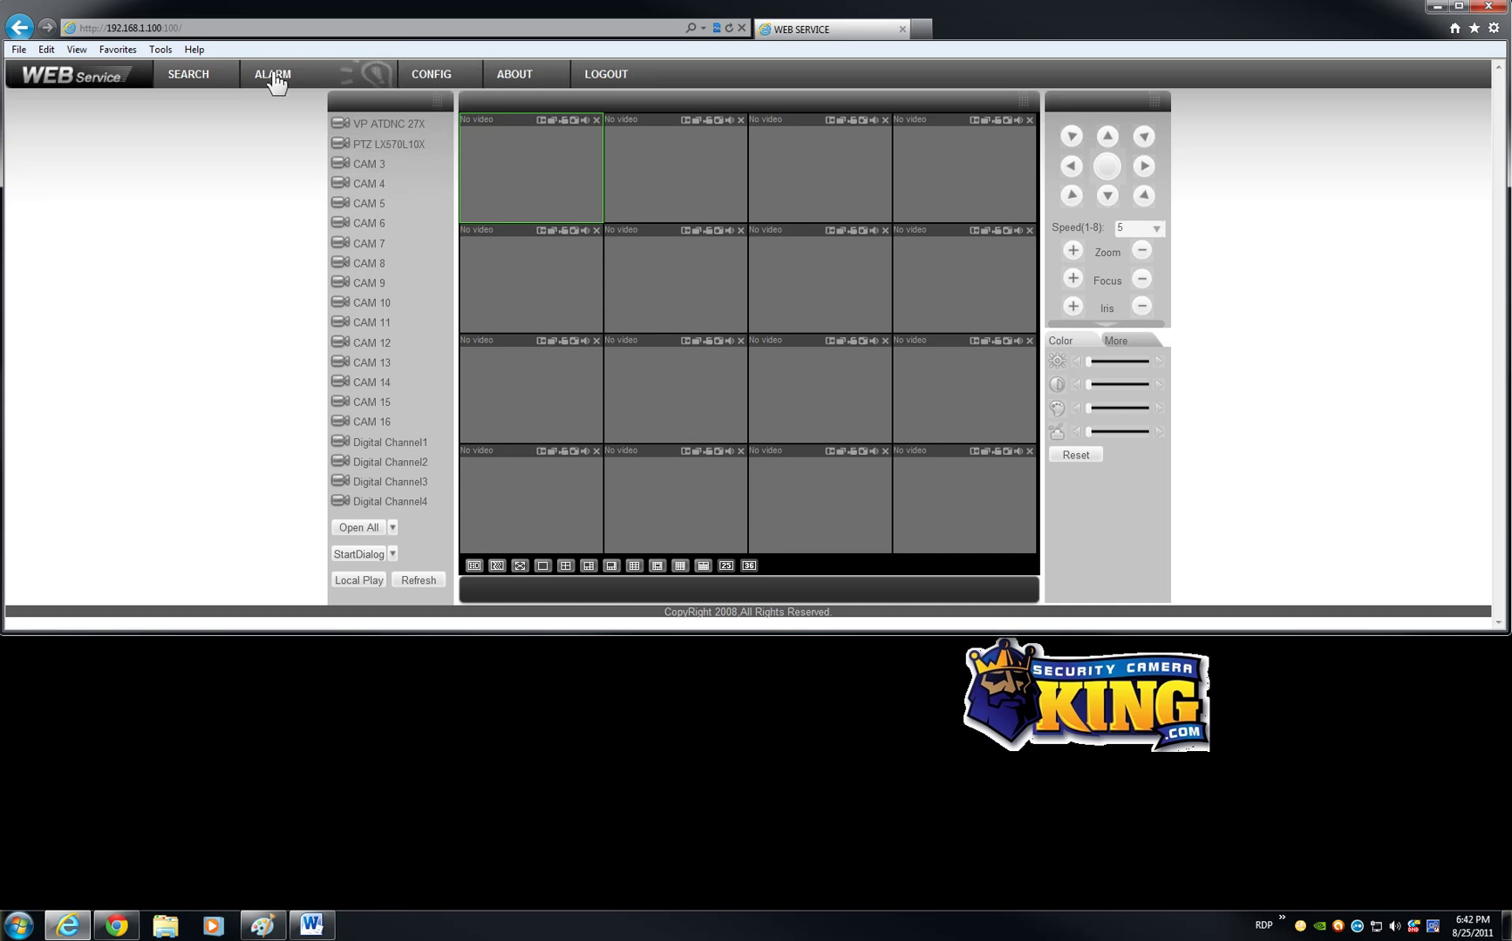
Step: Search recordings for 8/24–8/25/2011 and narrow the search to channel 20
{"action": "left_click", "coordinate": [204, 77]}
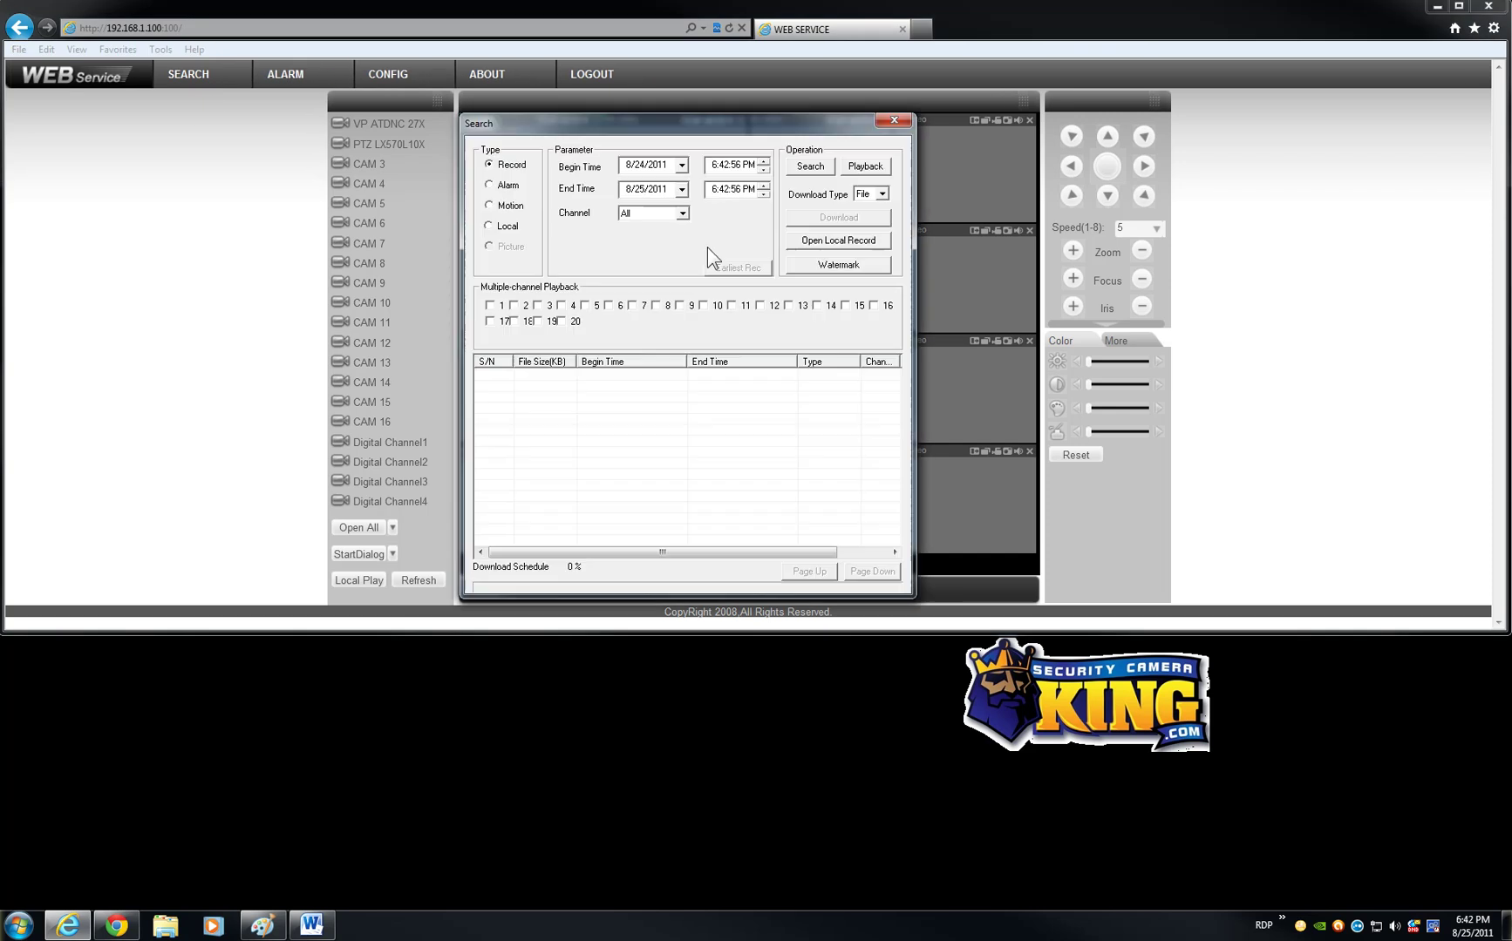
{"action": "left_click", "coordinate": [810, 165]}
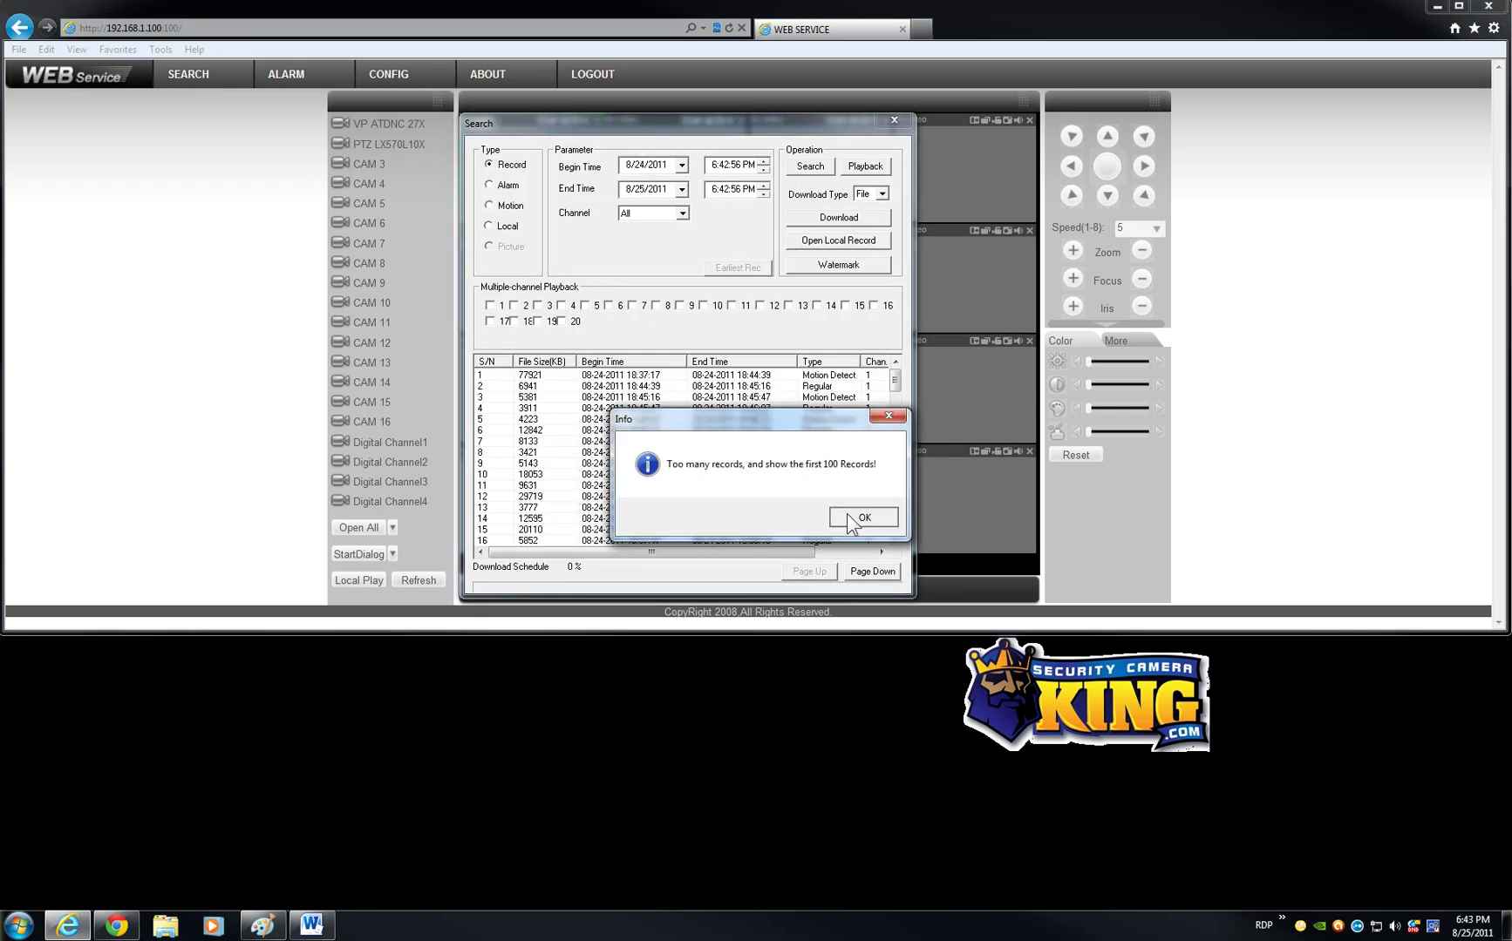
{"action": "left_click", "coordinate": [861, 516]}
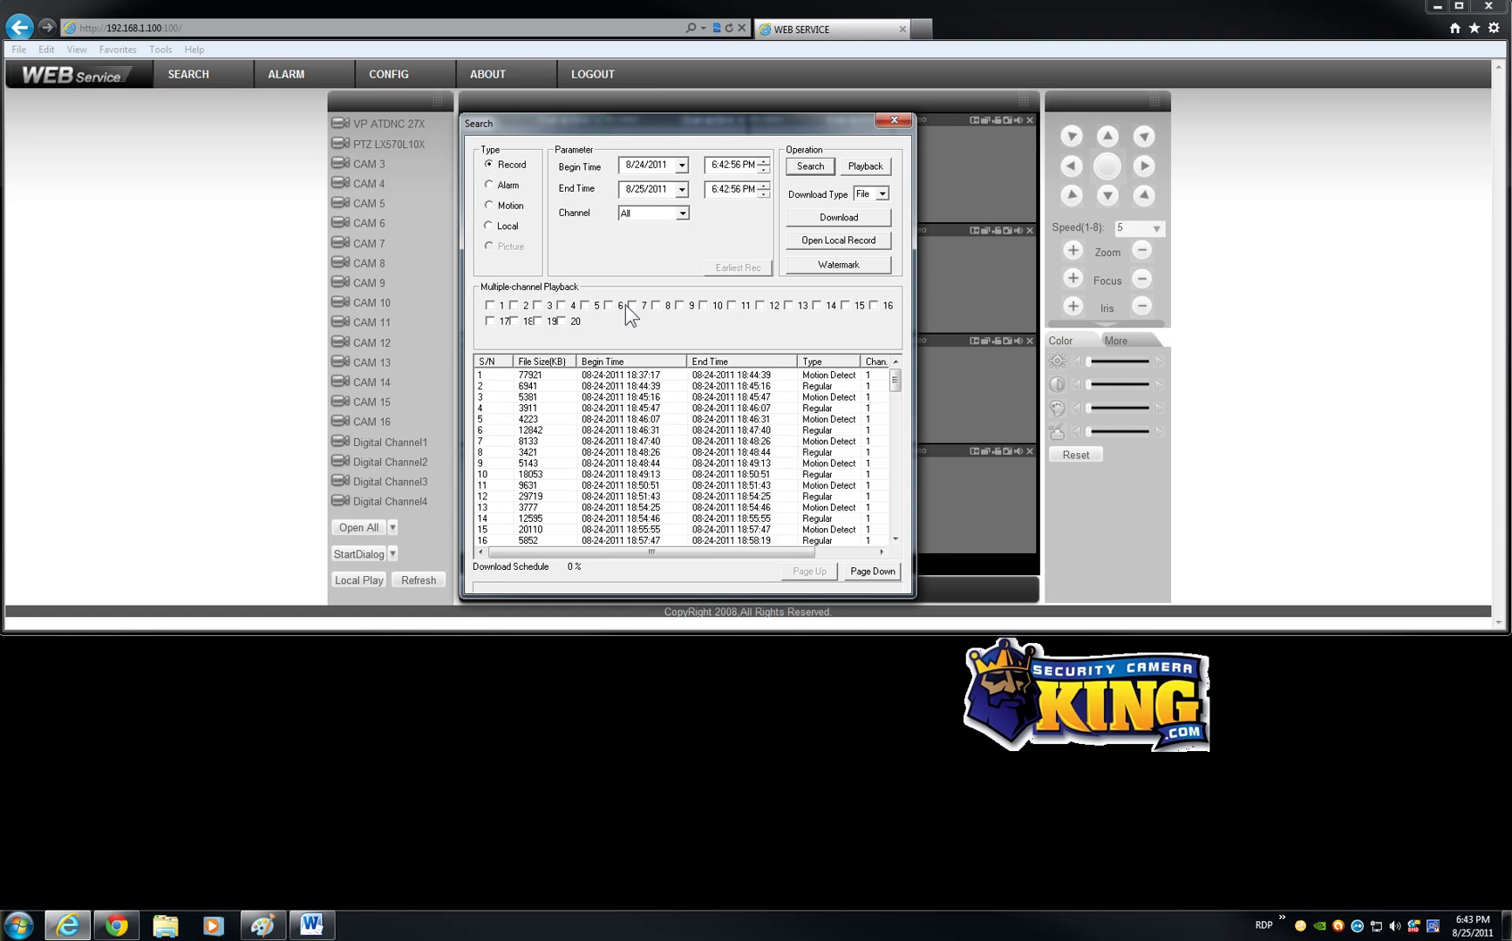
{"action": "left_click", "coordinate": [681, 212]}
{"action": "left_click_drag", "start_coordinate": [685, 253], "coordinate": [669, 306]}
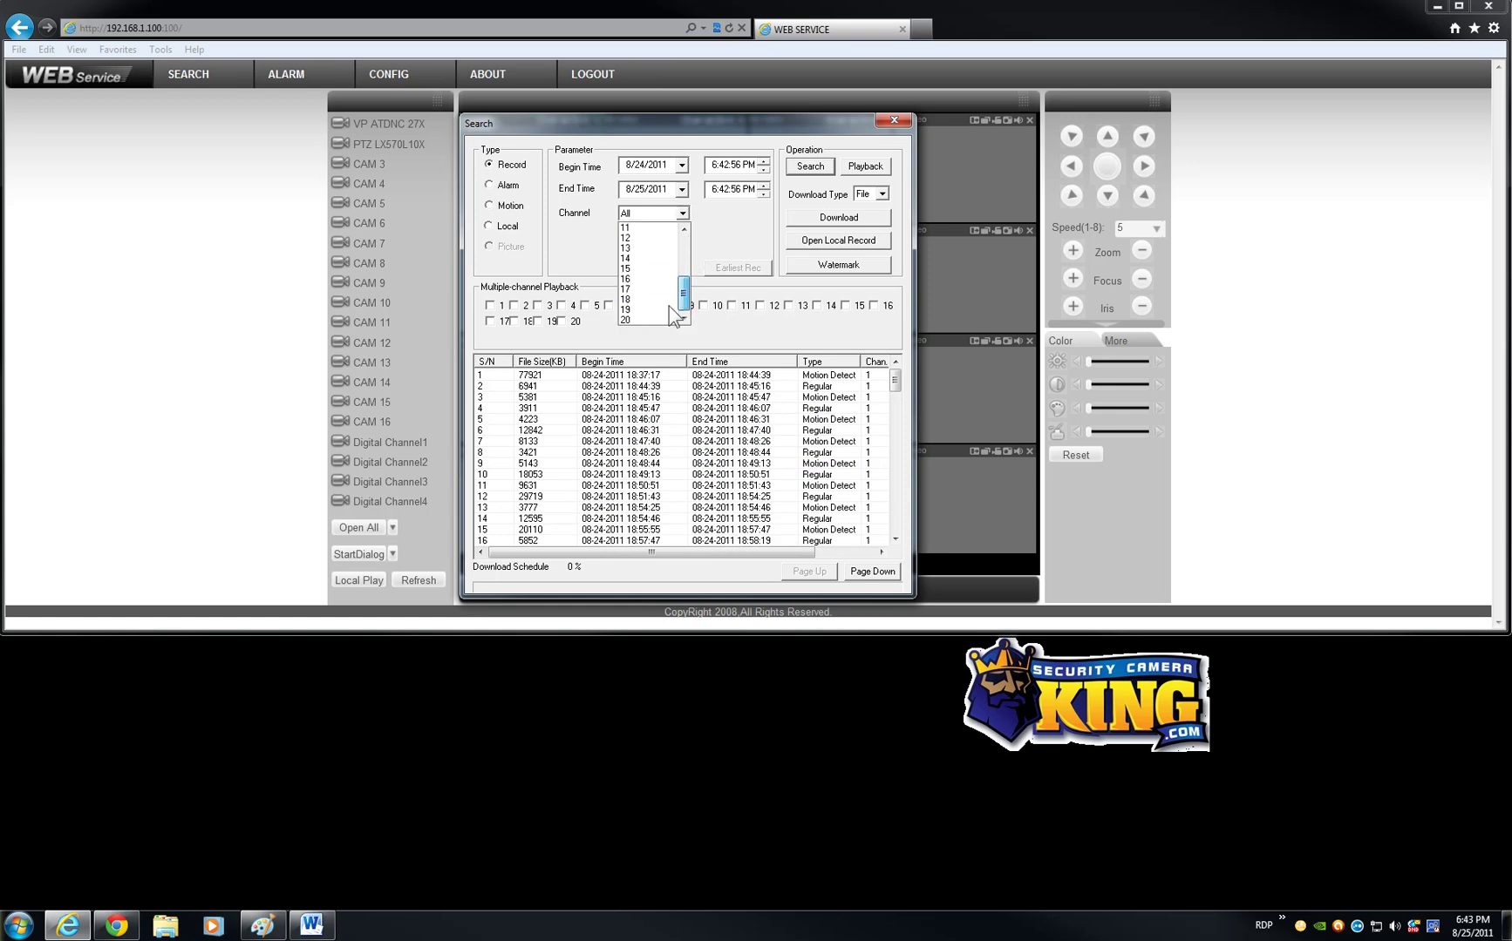
{"action": "left_click", "coordinate": [645, 319]}
{"action": "left_click", "coordinate": [809, 166]}
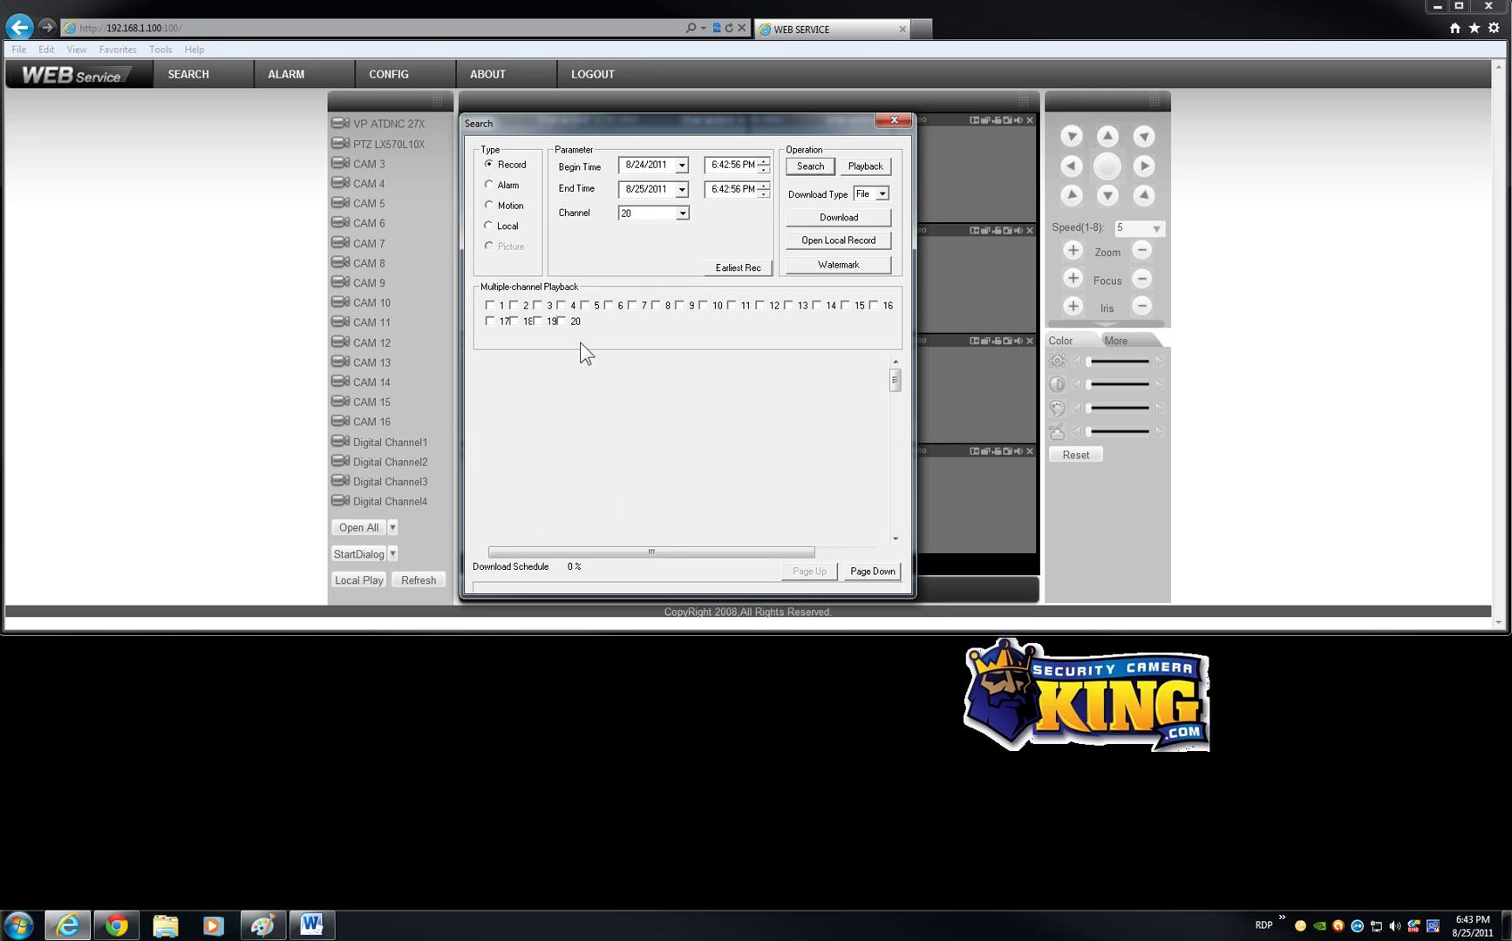
{"action": "left_click", "coordinate": [851, 515]}
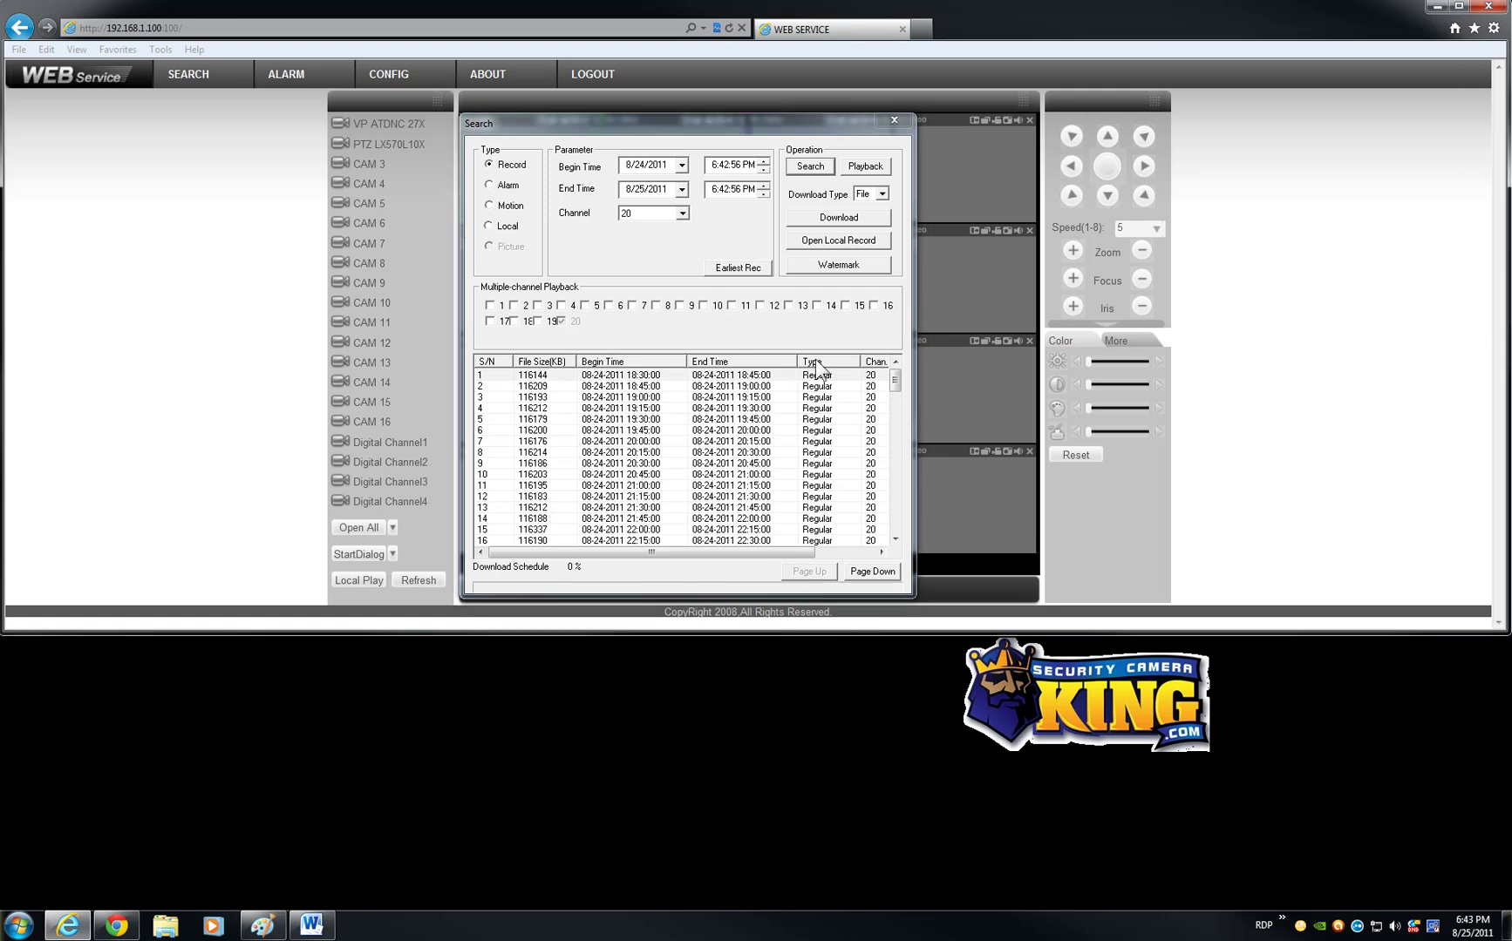
Step: Play back the channel 20 recording enlarged to a single pane, then close it
{"action": "left_click", "coordinate": [893, 122]}
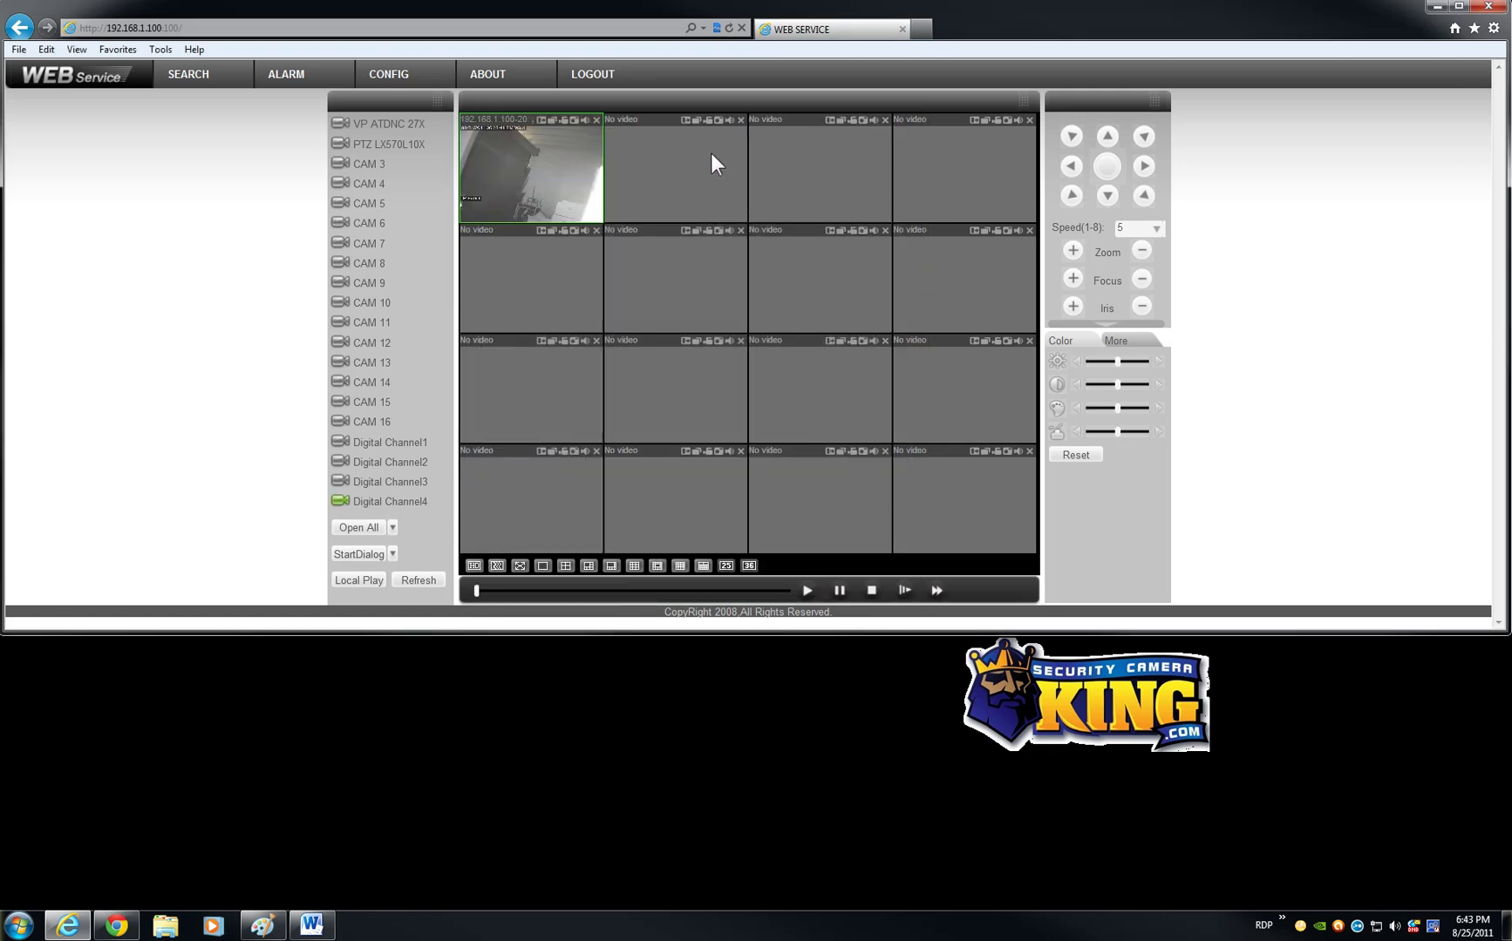
{"action": "double_click", "coordinate": [530, 187]}
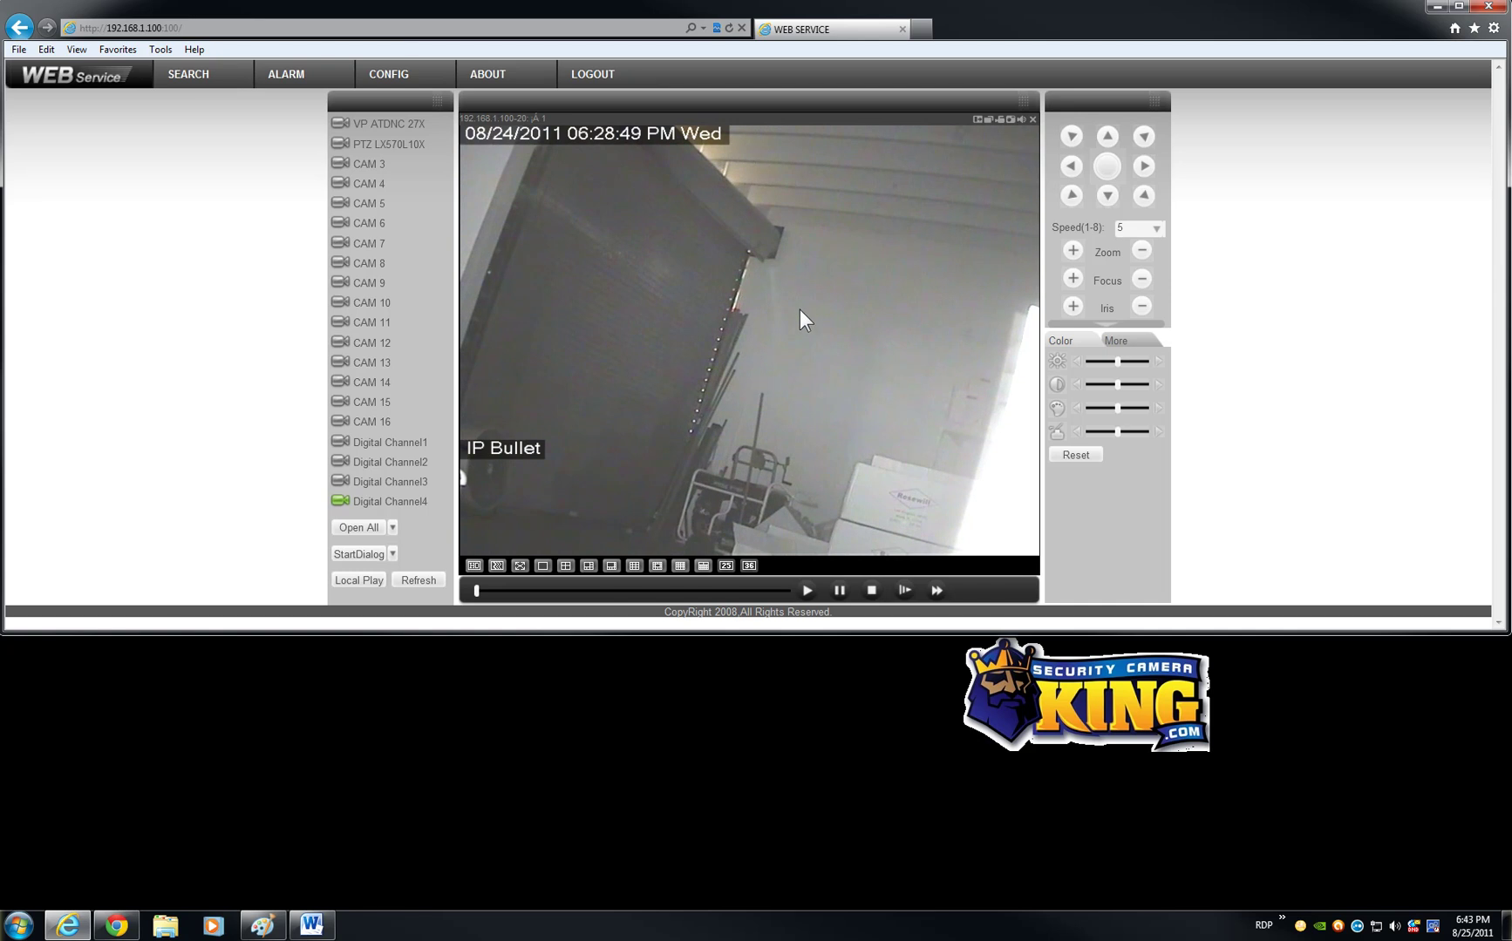
{"action": "left_click", "coordinate": [1033, 120]}
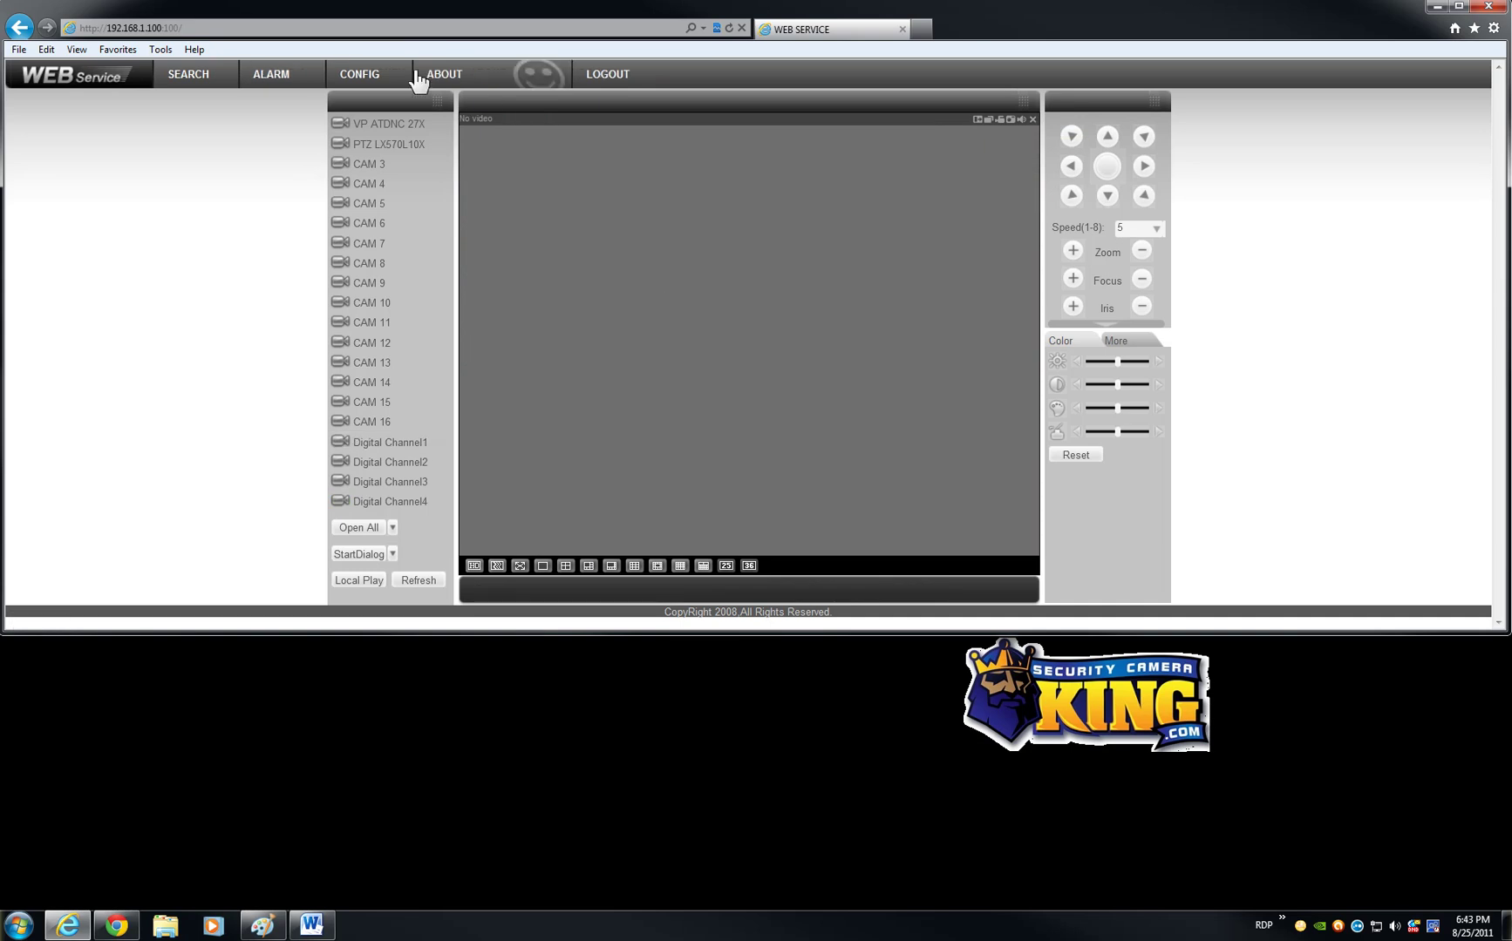
Step: Search for IP devices, select IP-Bullet for Channel 17, then view the NETWORK settings
{"action": "left_click", "coordinate": [405, 76]}
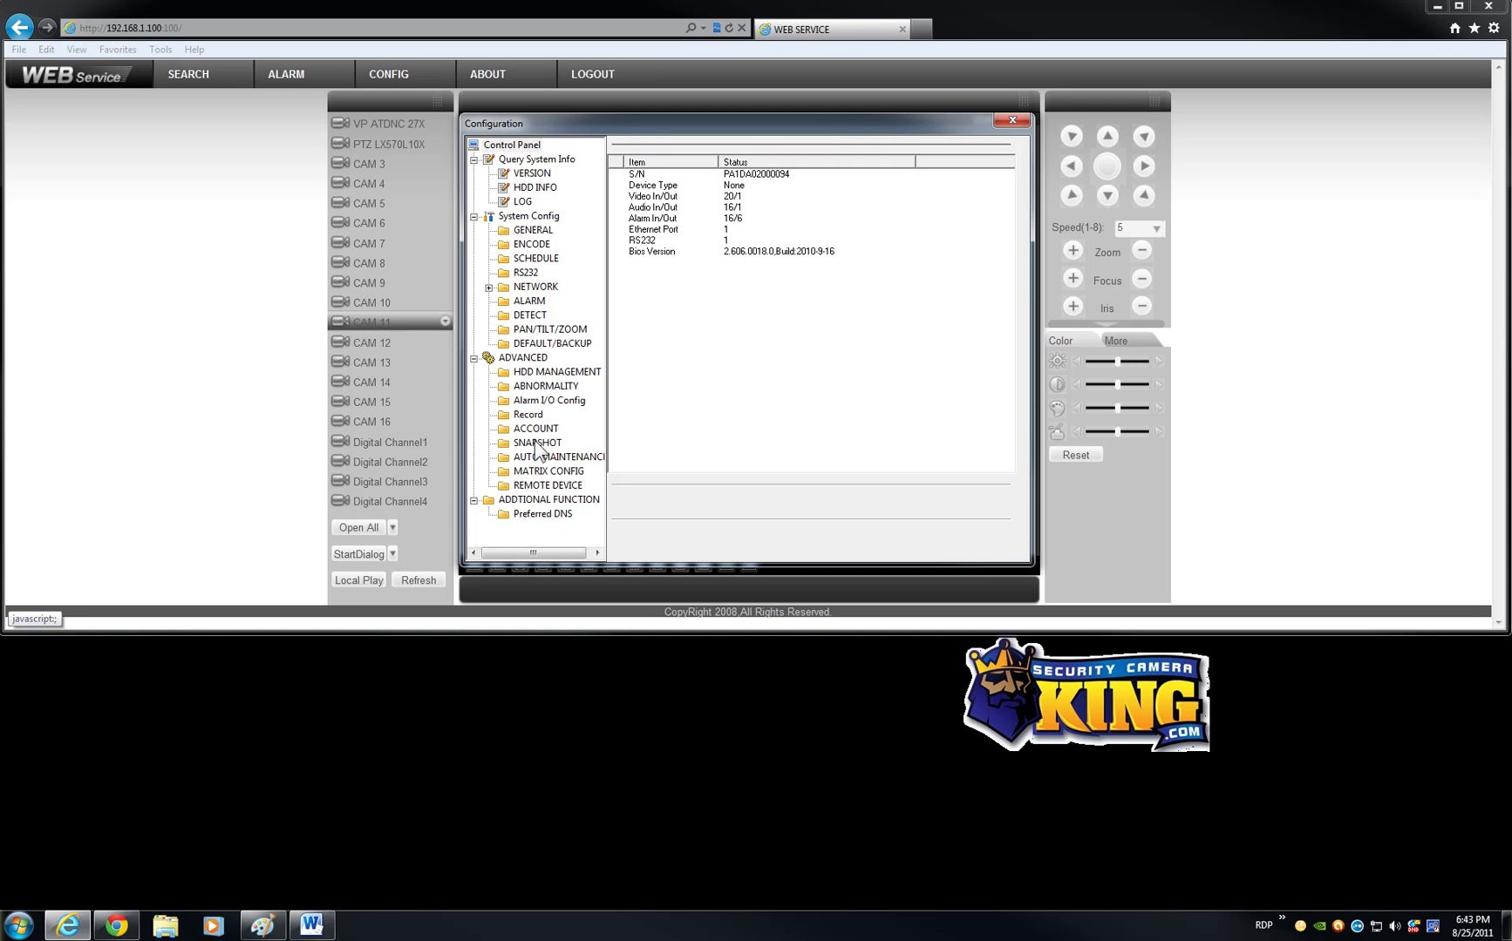
{"action": "left_click", "coordinate": [542, 486]}
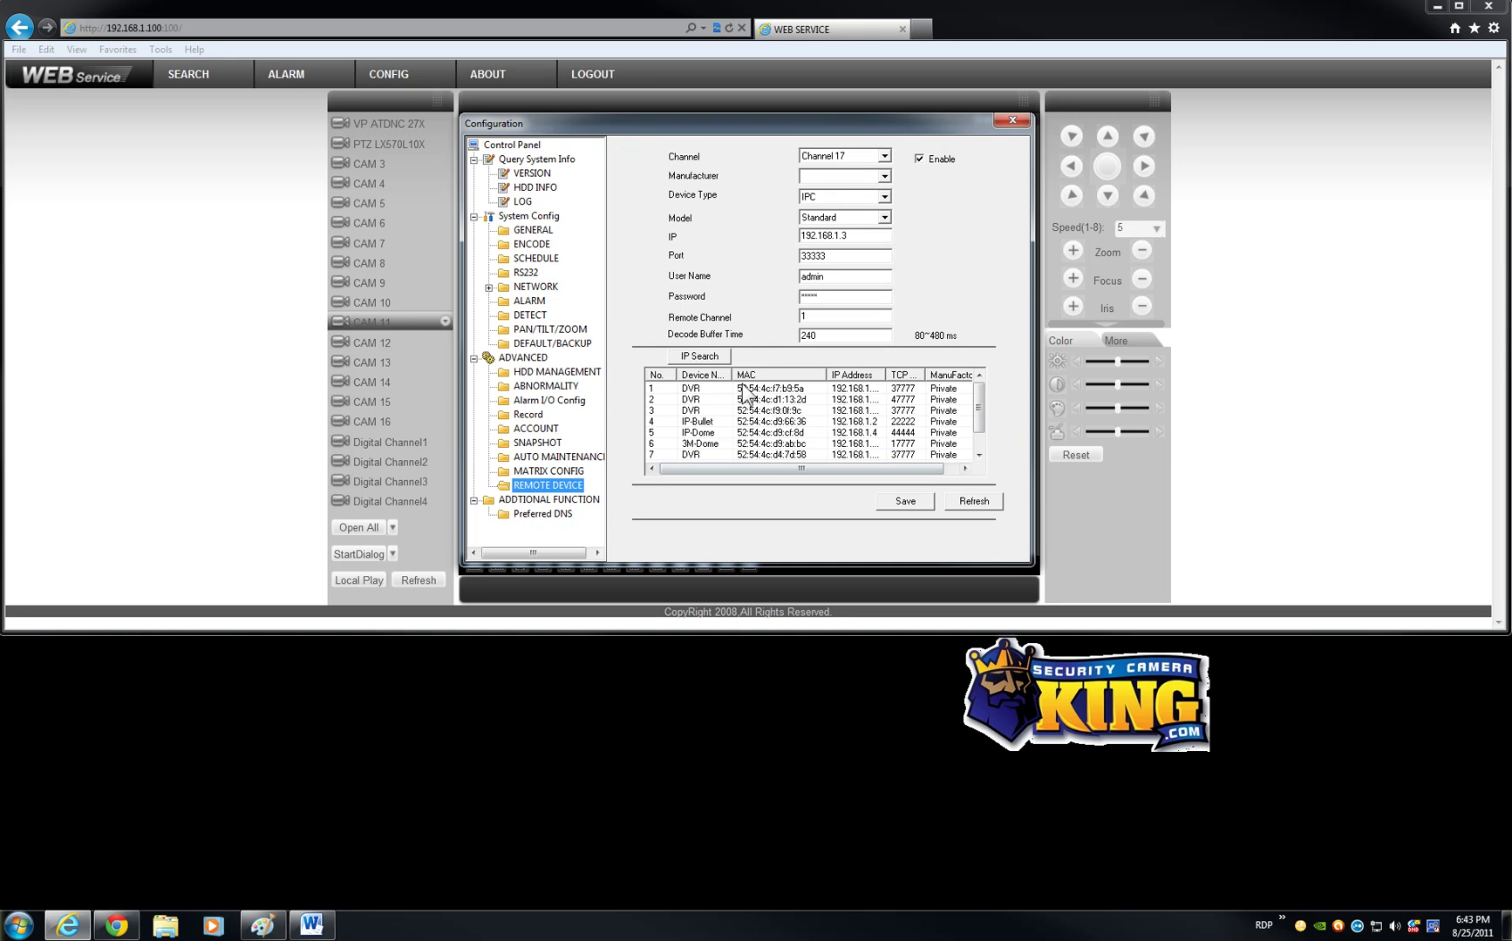
{"action": "left_click", "coordinate": [697, 358]}
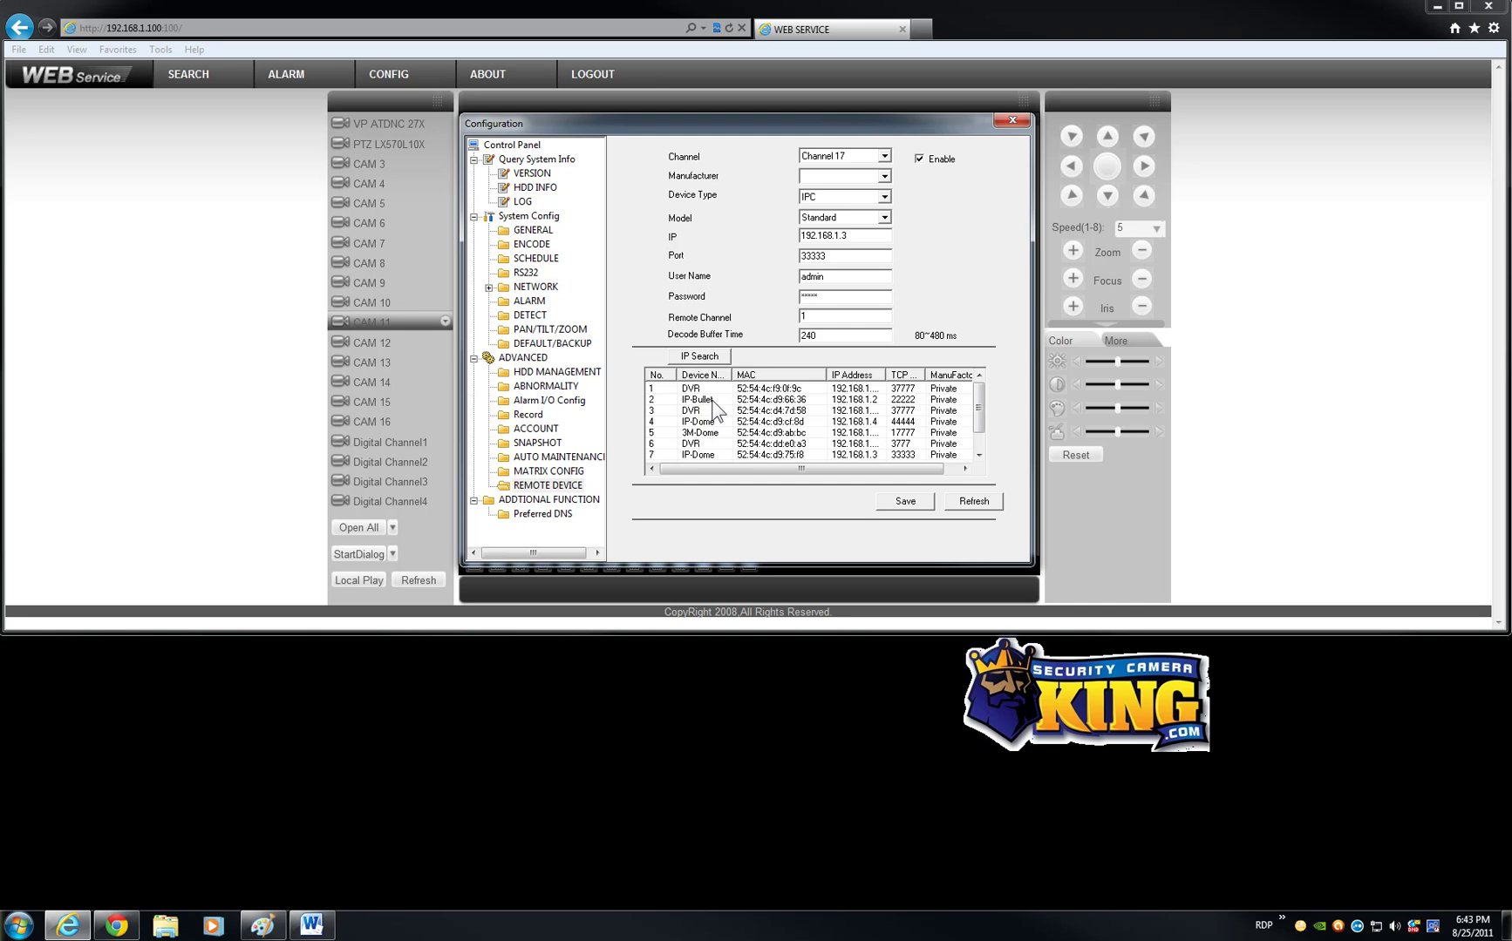
{"action": "left_click", "coordinate": [720, 399]}
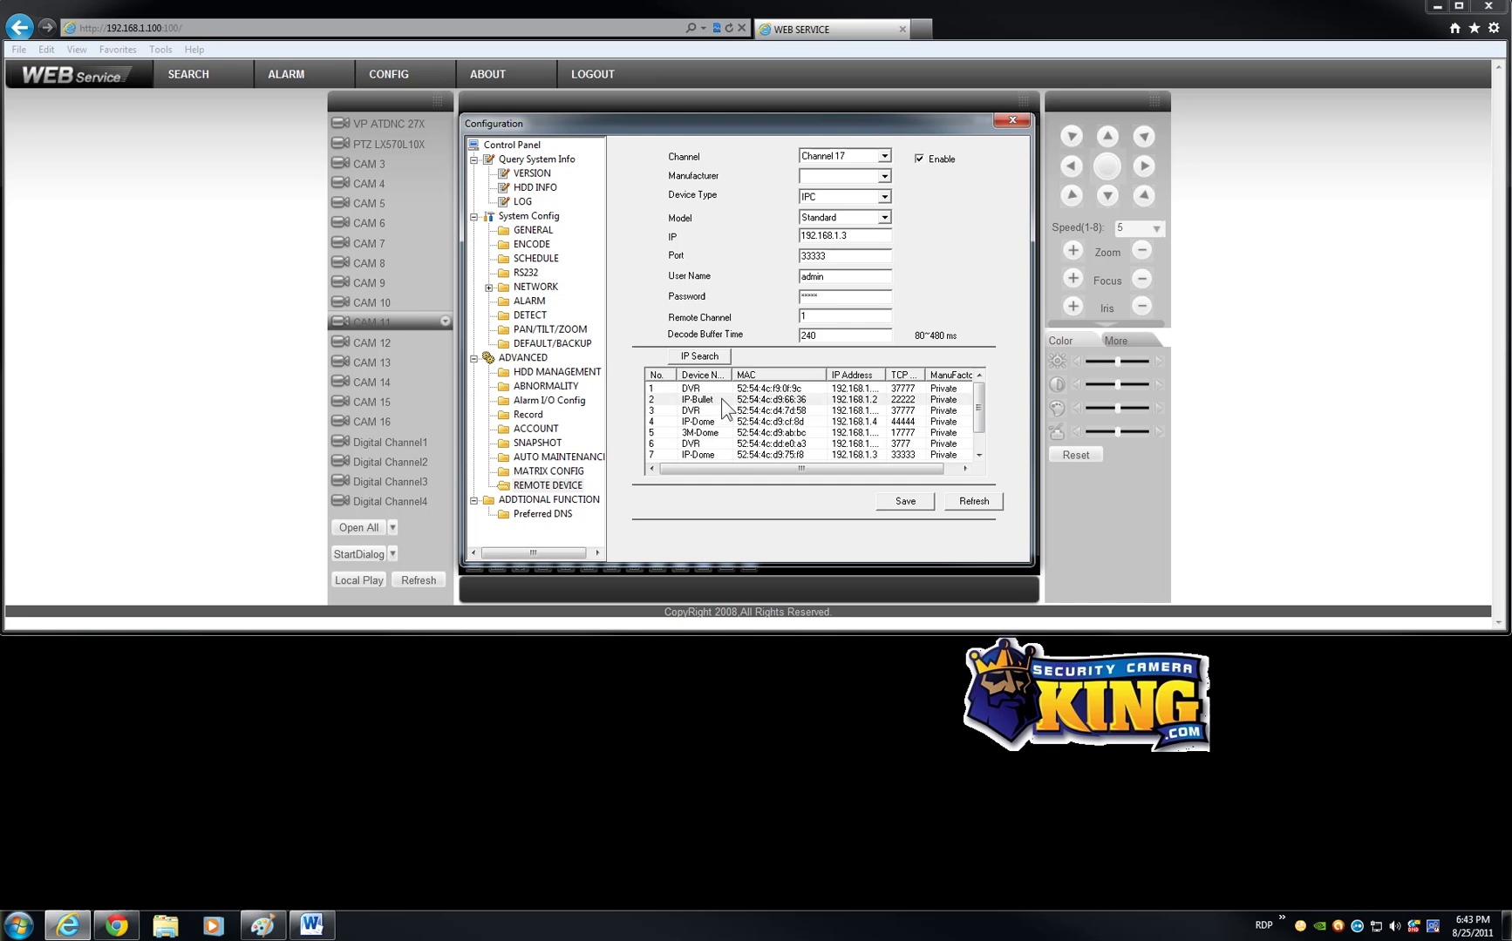
{"action": "left_click", "coordinate": [885, 157]}
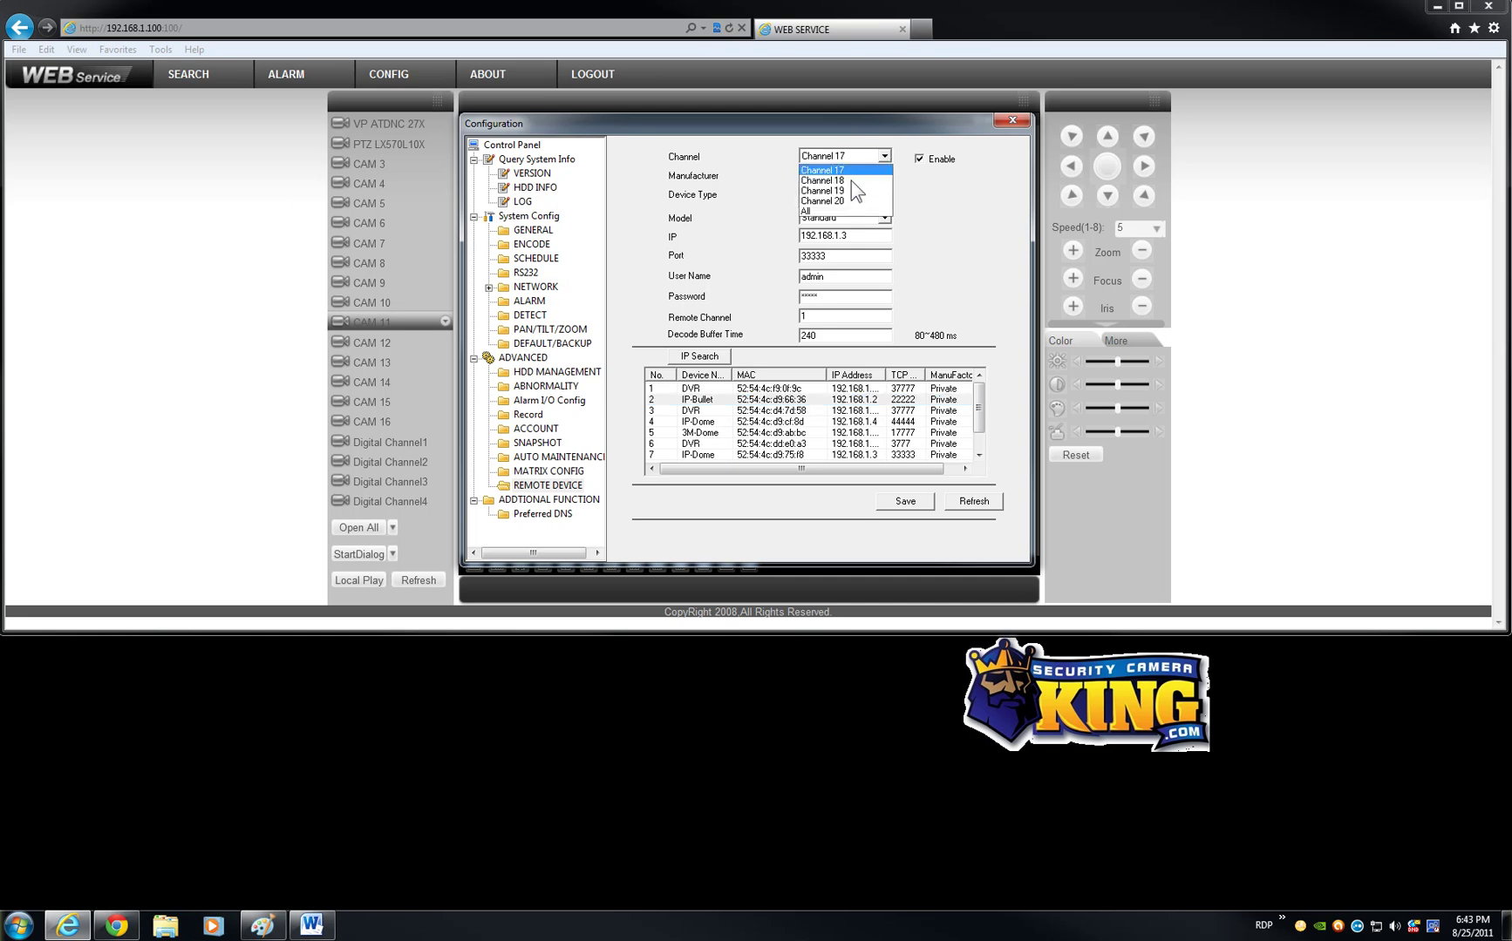
{"action": "left_click", "coordinate": [942, 204]}
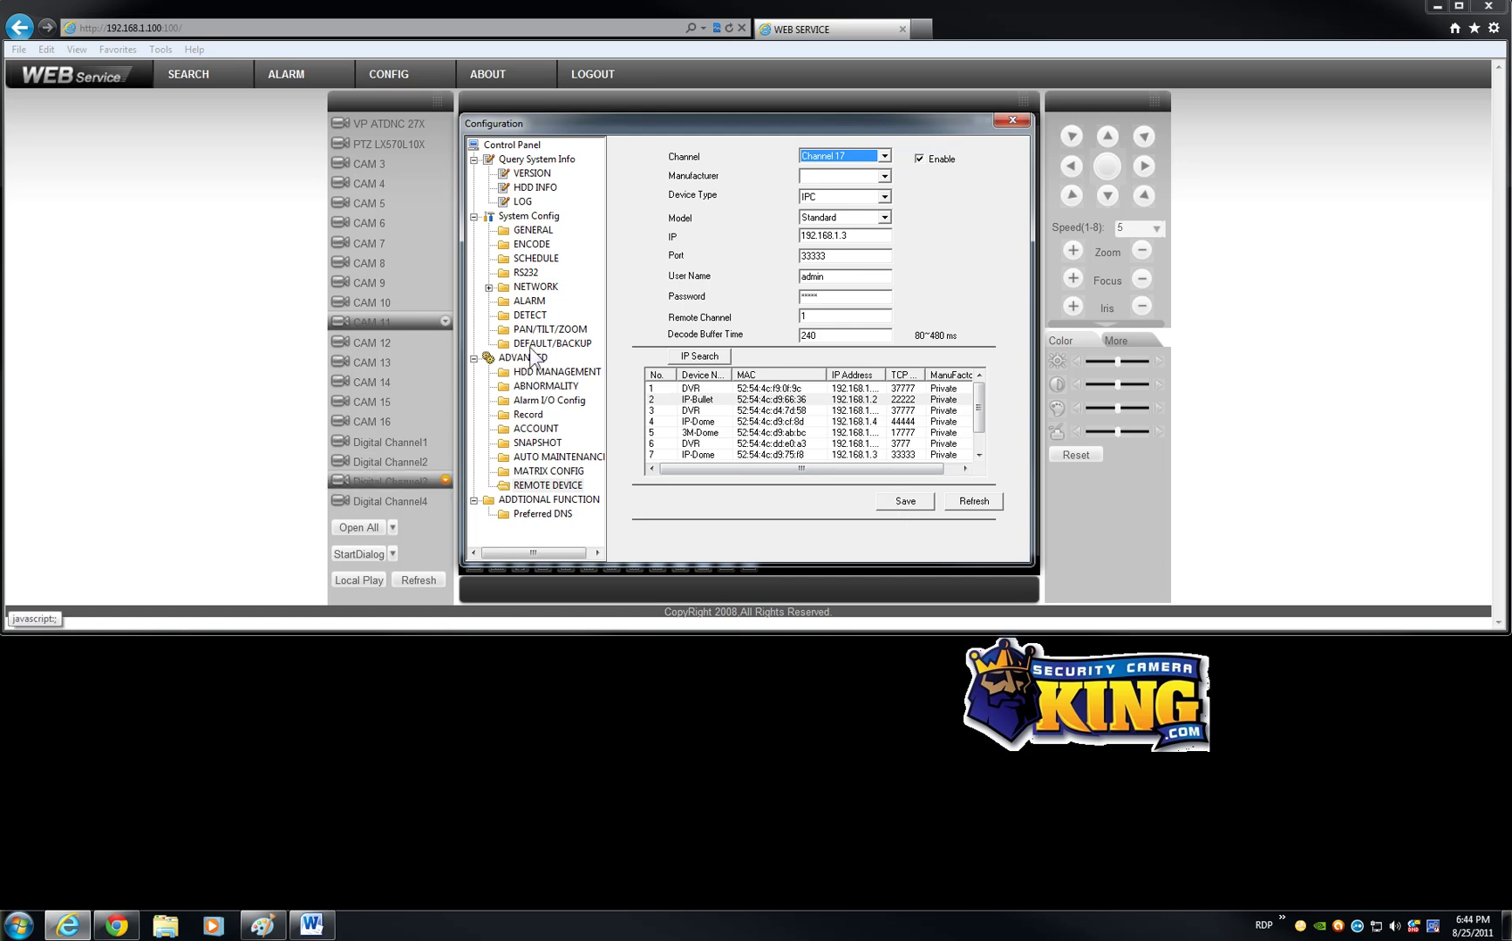
{"action": "left_click", "coordinate": [538, 288]}
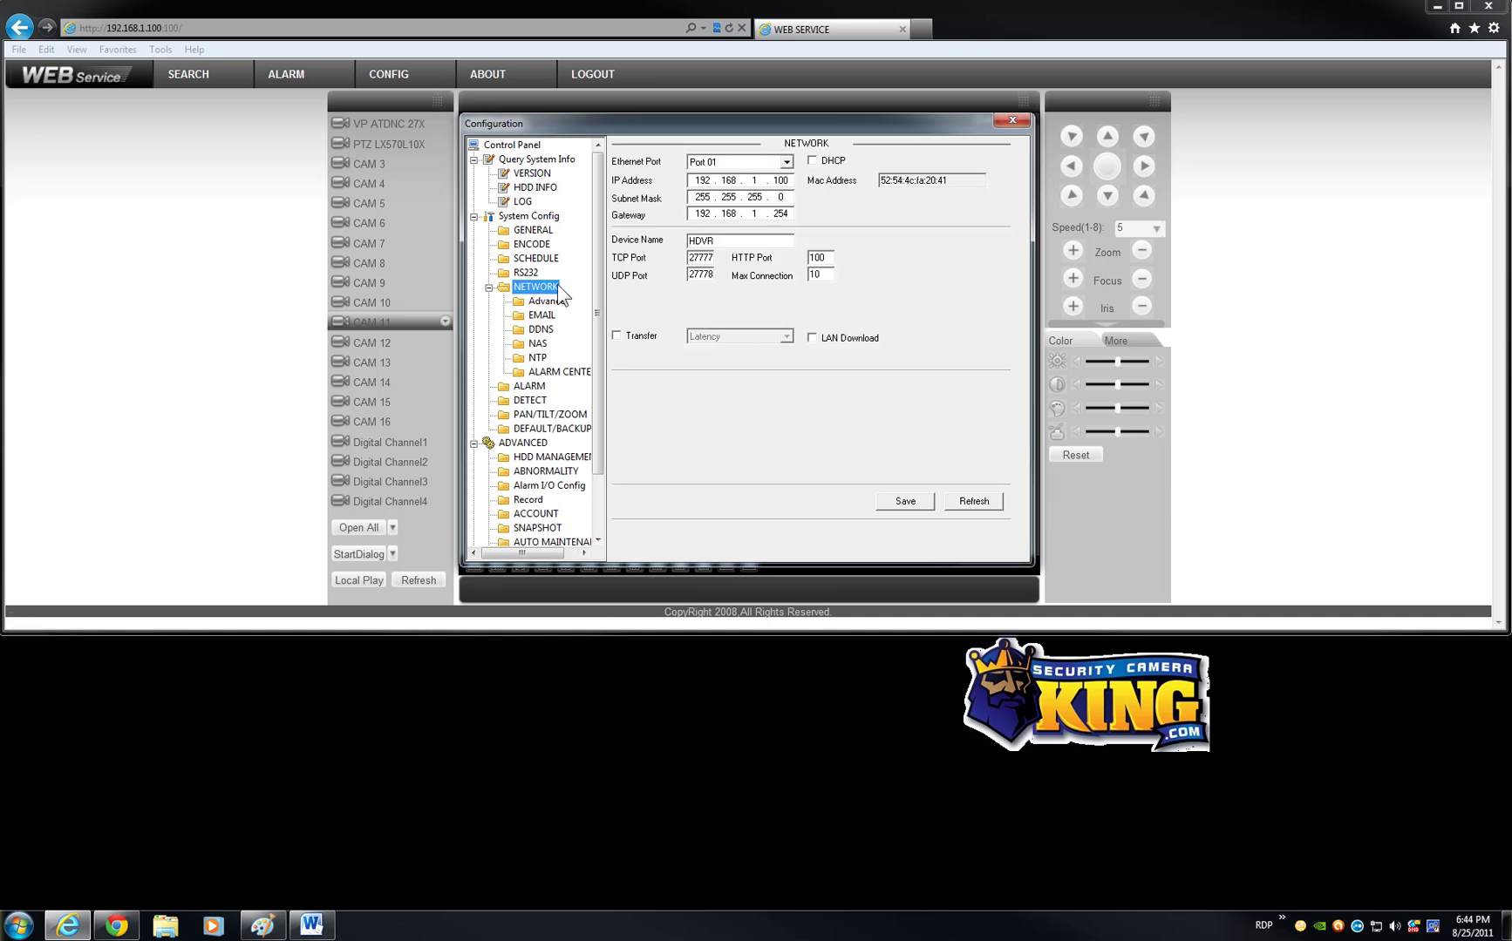
Step: Review the weekly recording schedule and Sunday's recording periods without changes
{"action": "left_click", "coordinate": [535, 258]}
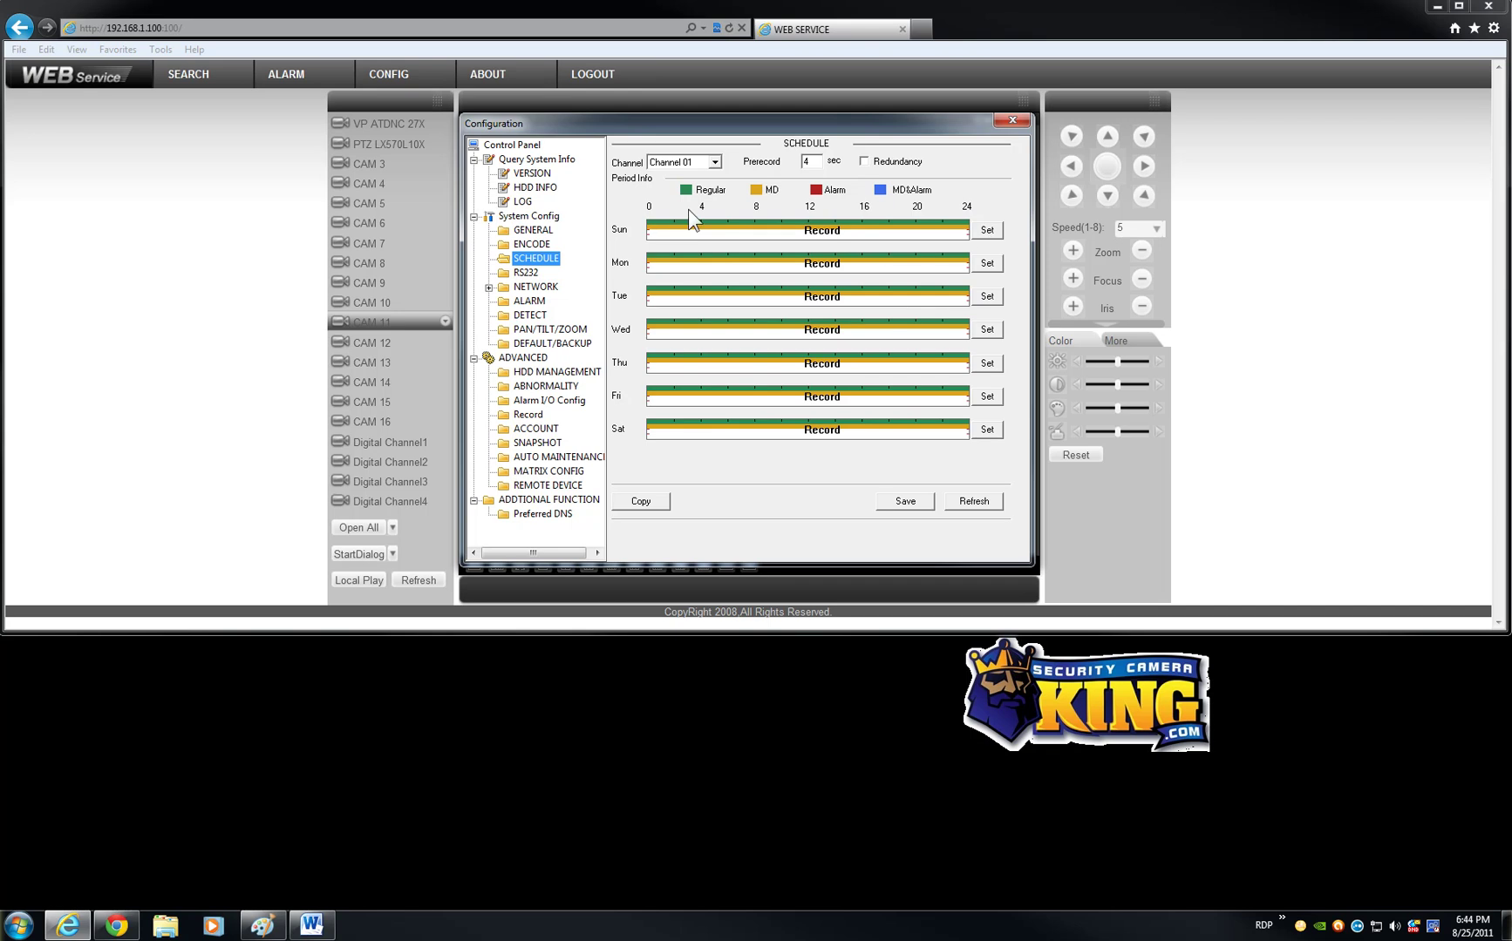
{"action": "left_click", "coordinate": [987, 230]}
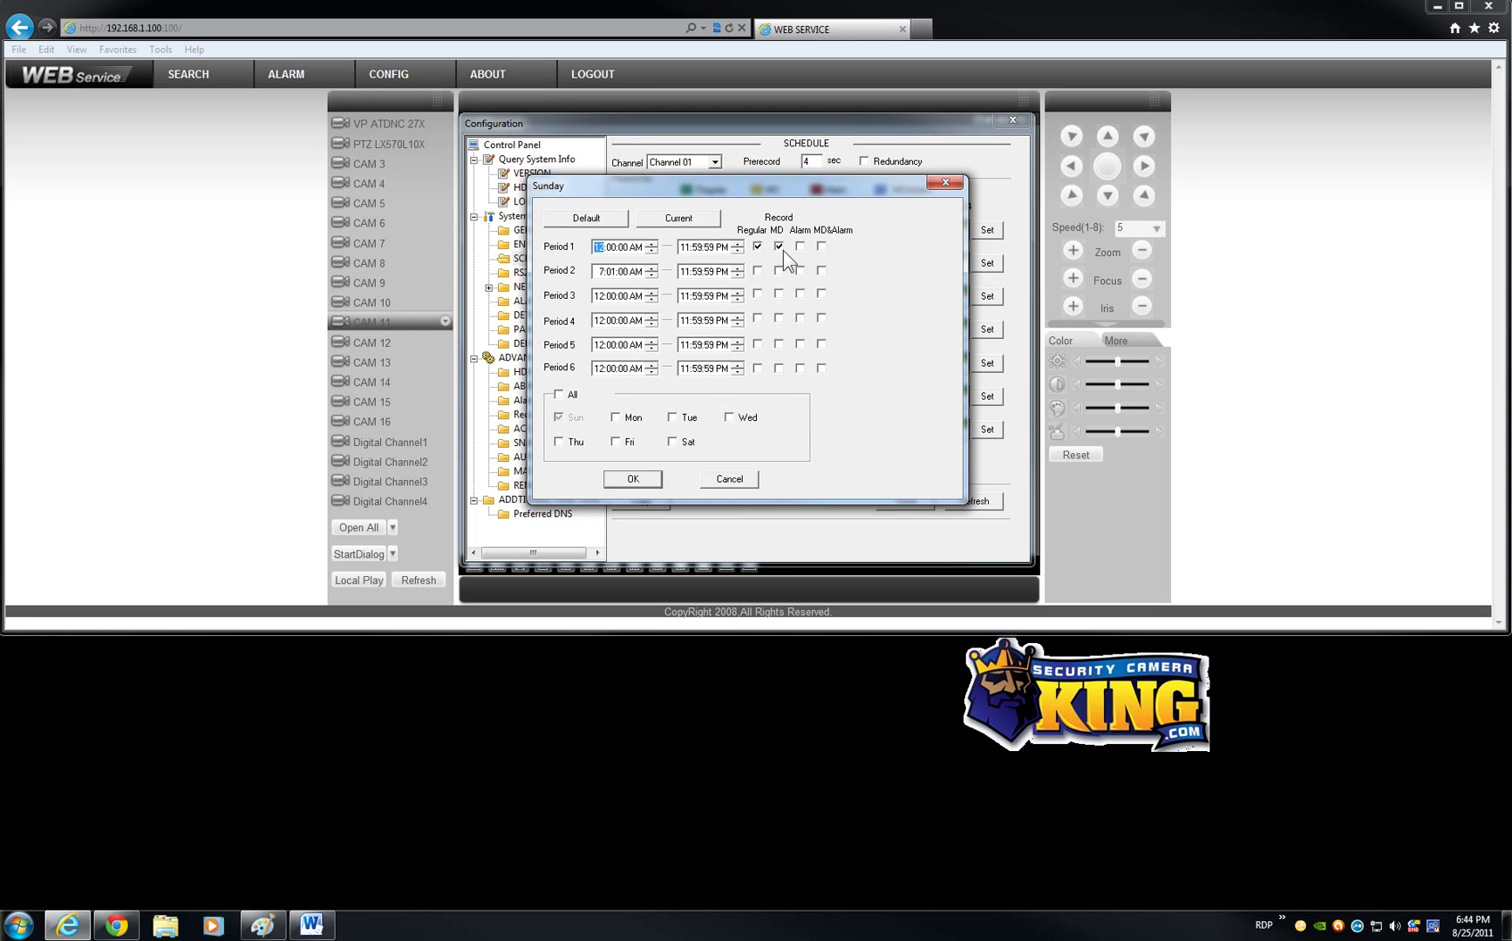
{"action": "left_click", "coordinate": [936, 186]}
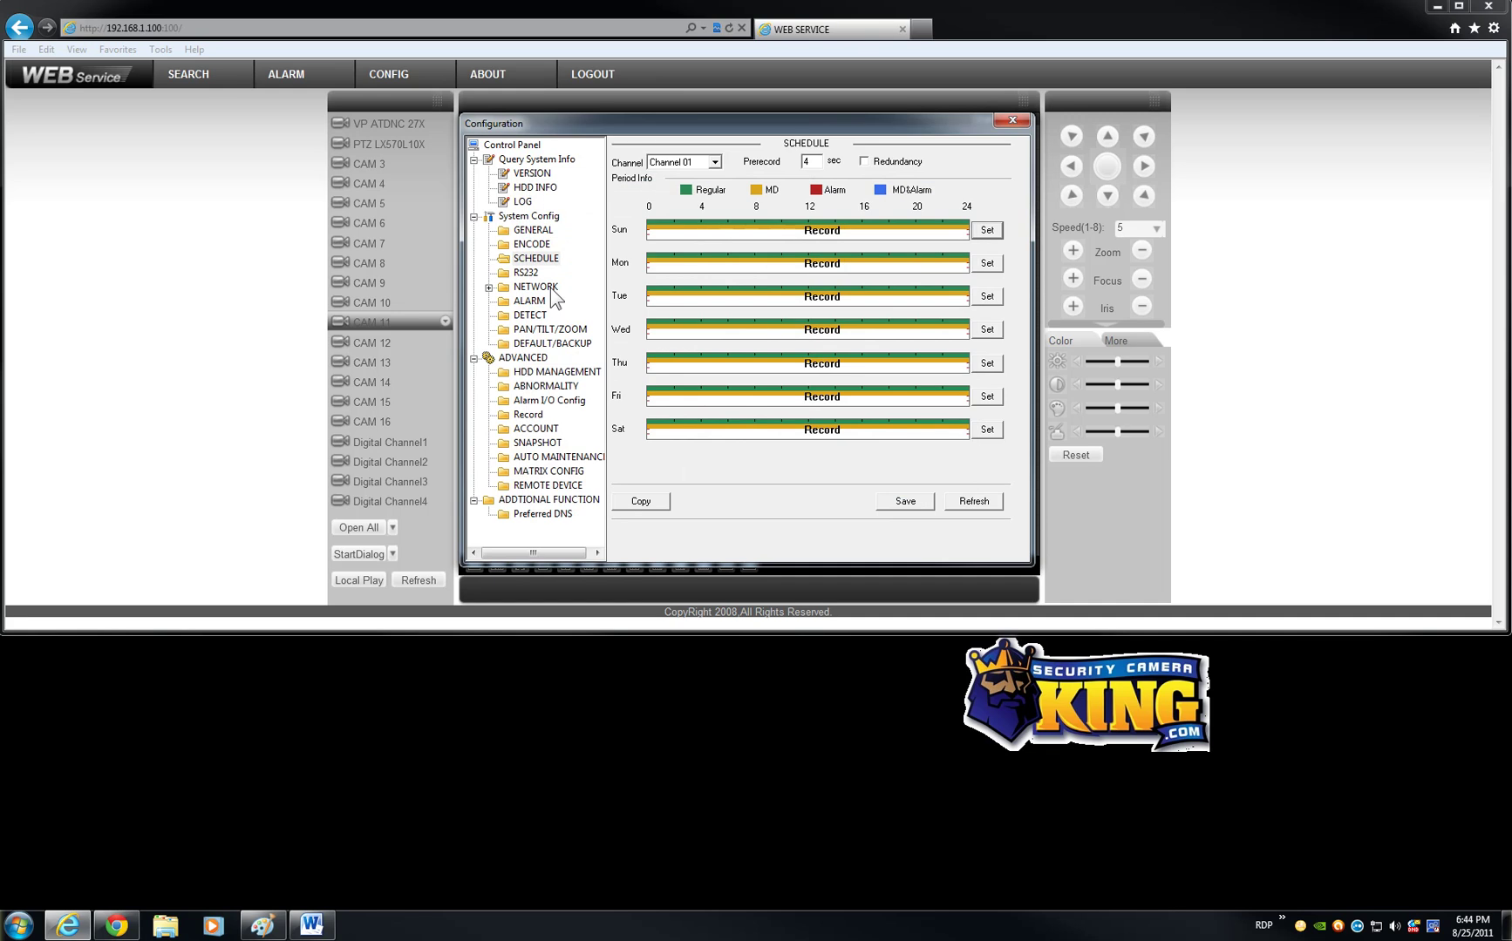
Step: Review the Remote Device and motion detection pages, ending on the per-channel Record modes
{"action": "left_click", "coordinate": [531, 487]}
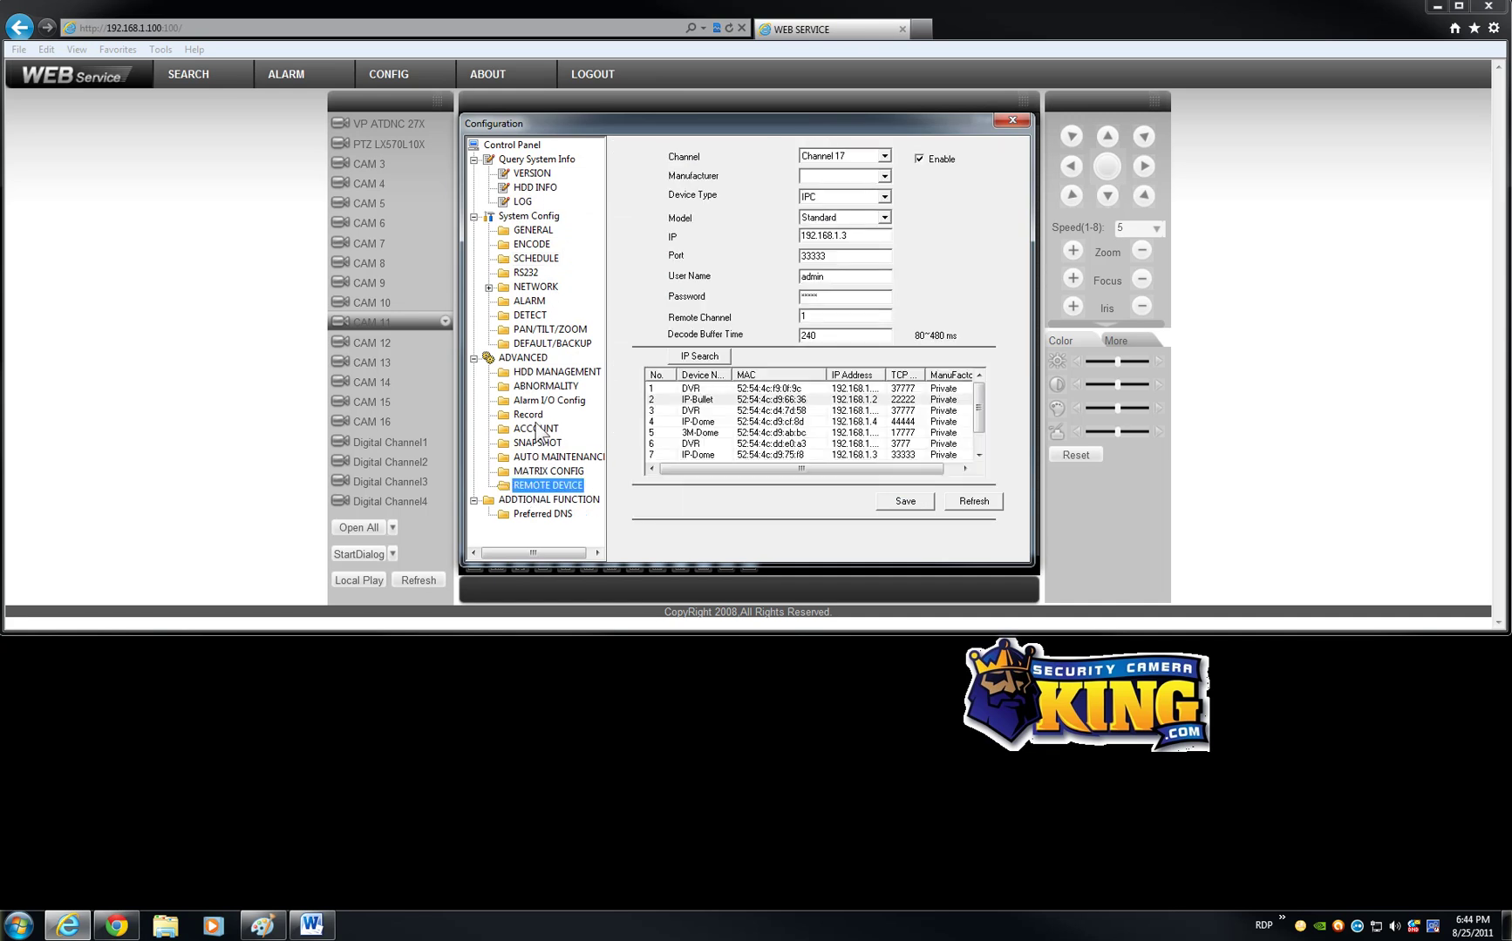
{"action": "left_click", "coordinate": [541, 316]}
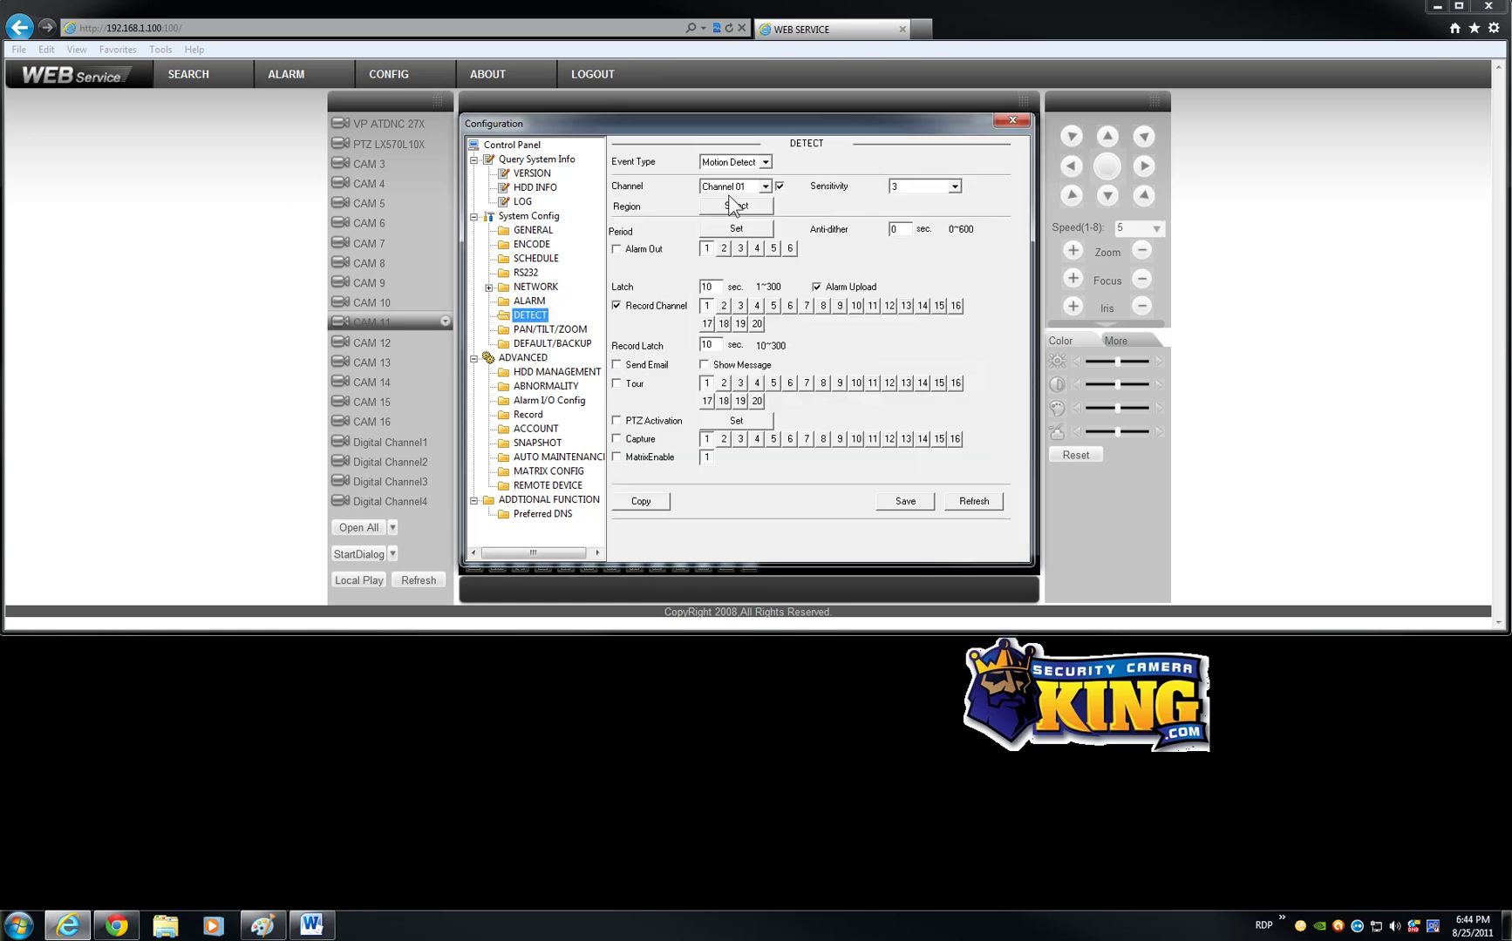
{"action": "left_click", "coordinate": [536, 415]}
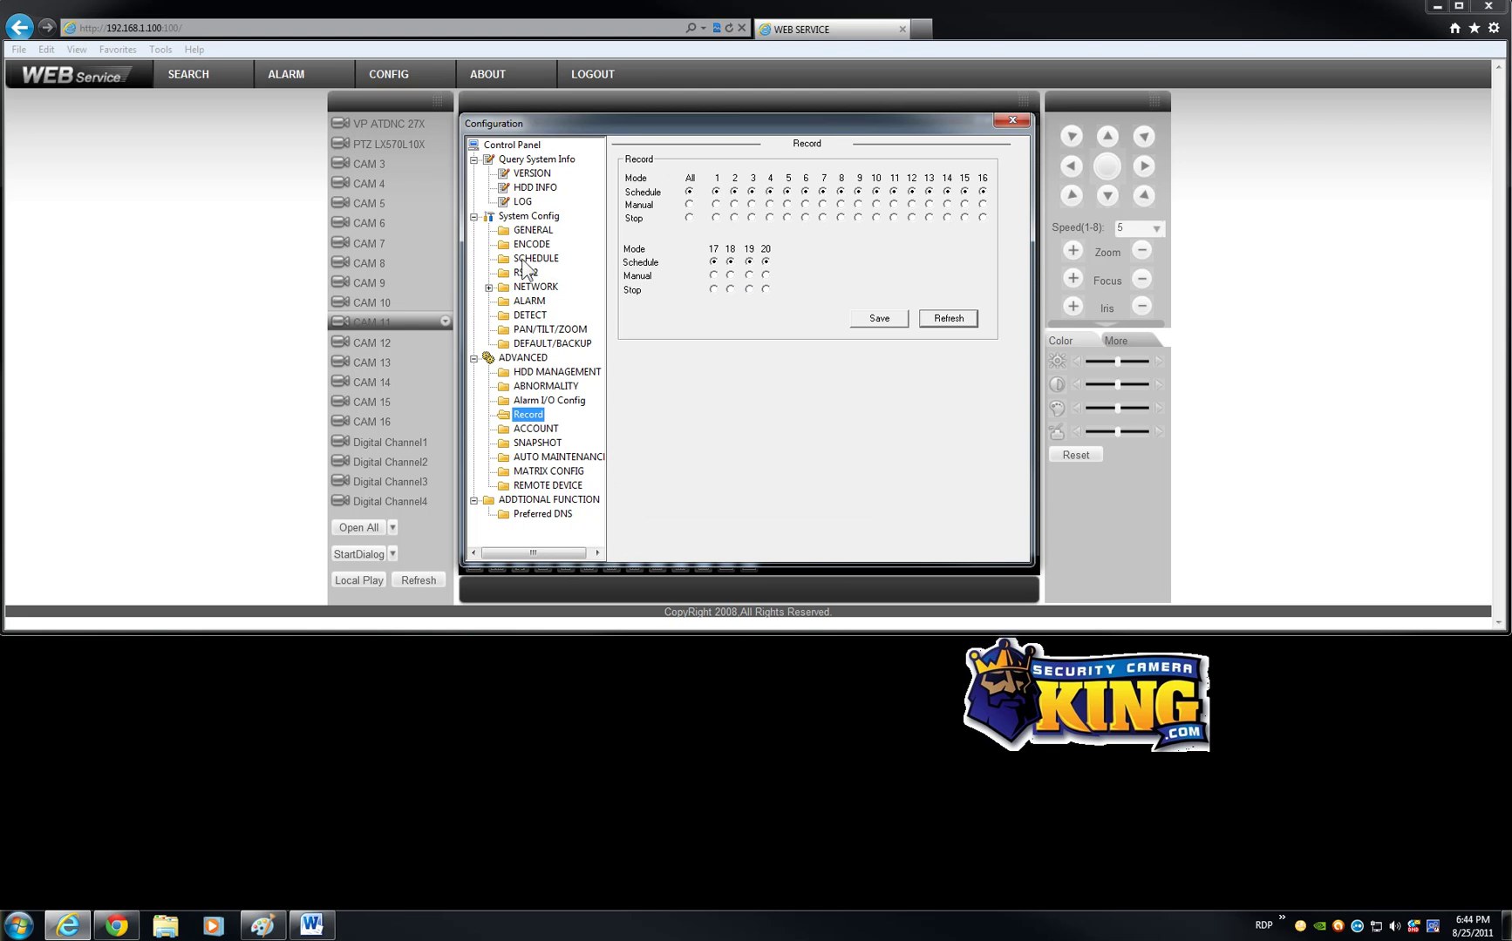
Step: Look through the GENERAL and ENCODE configuration pages
{"action": "left_click", "coordinate": [551, 230]}
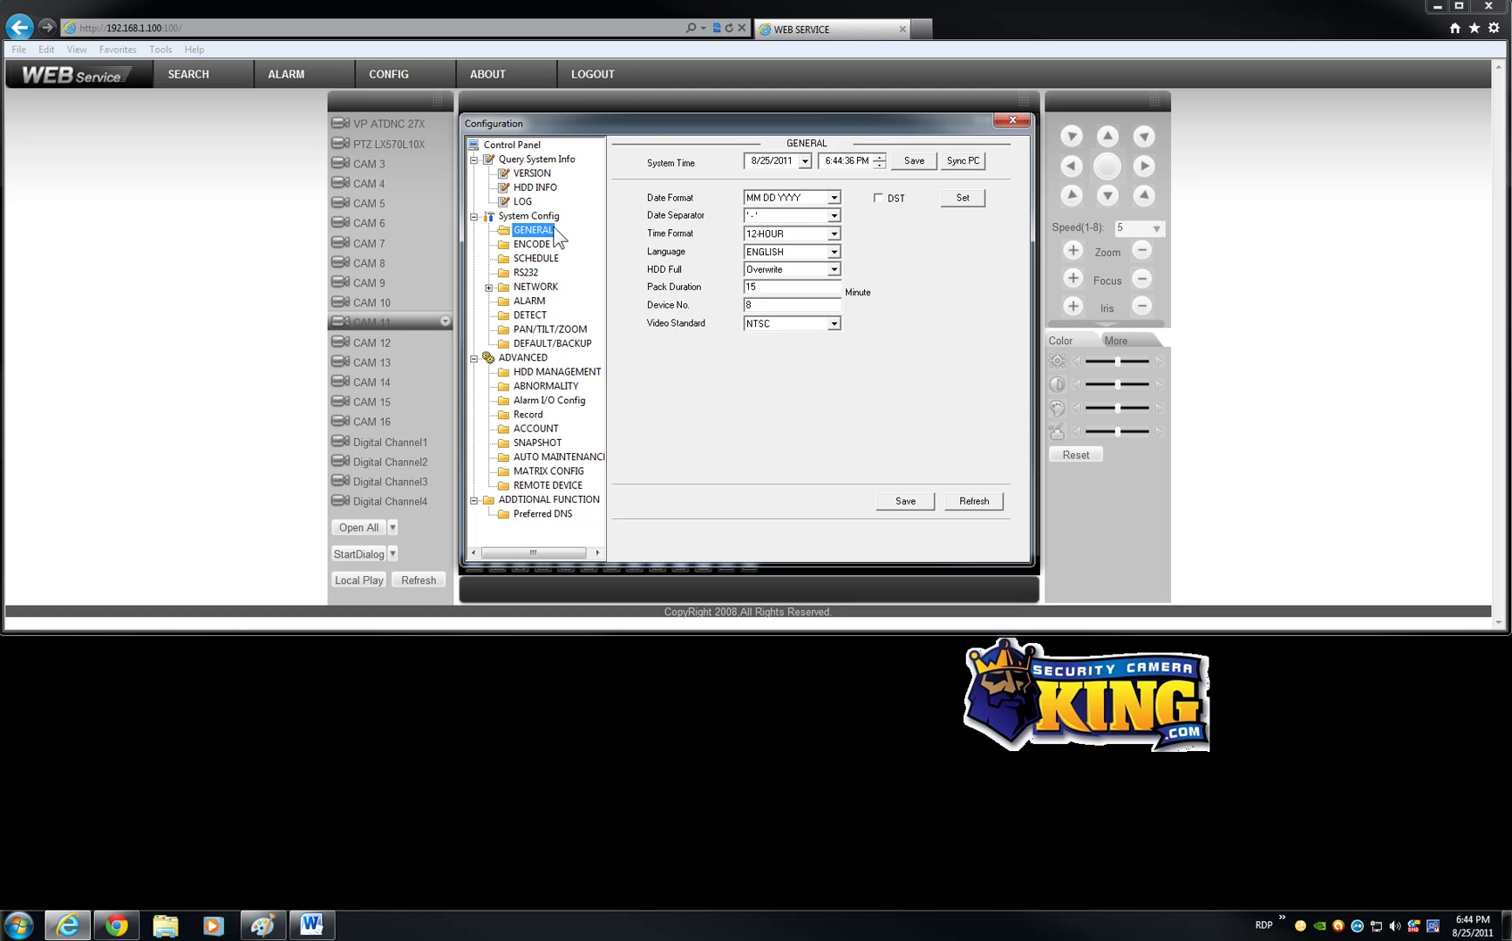
{"action": "left_click", "coordinate": [536, 245]}
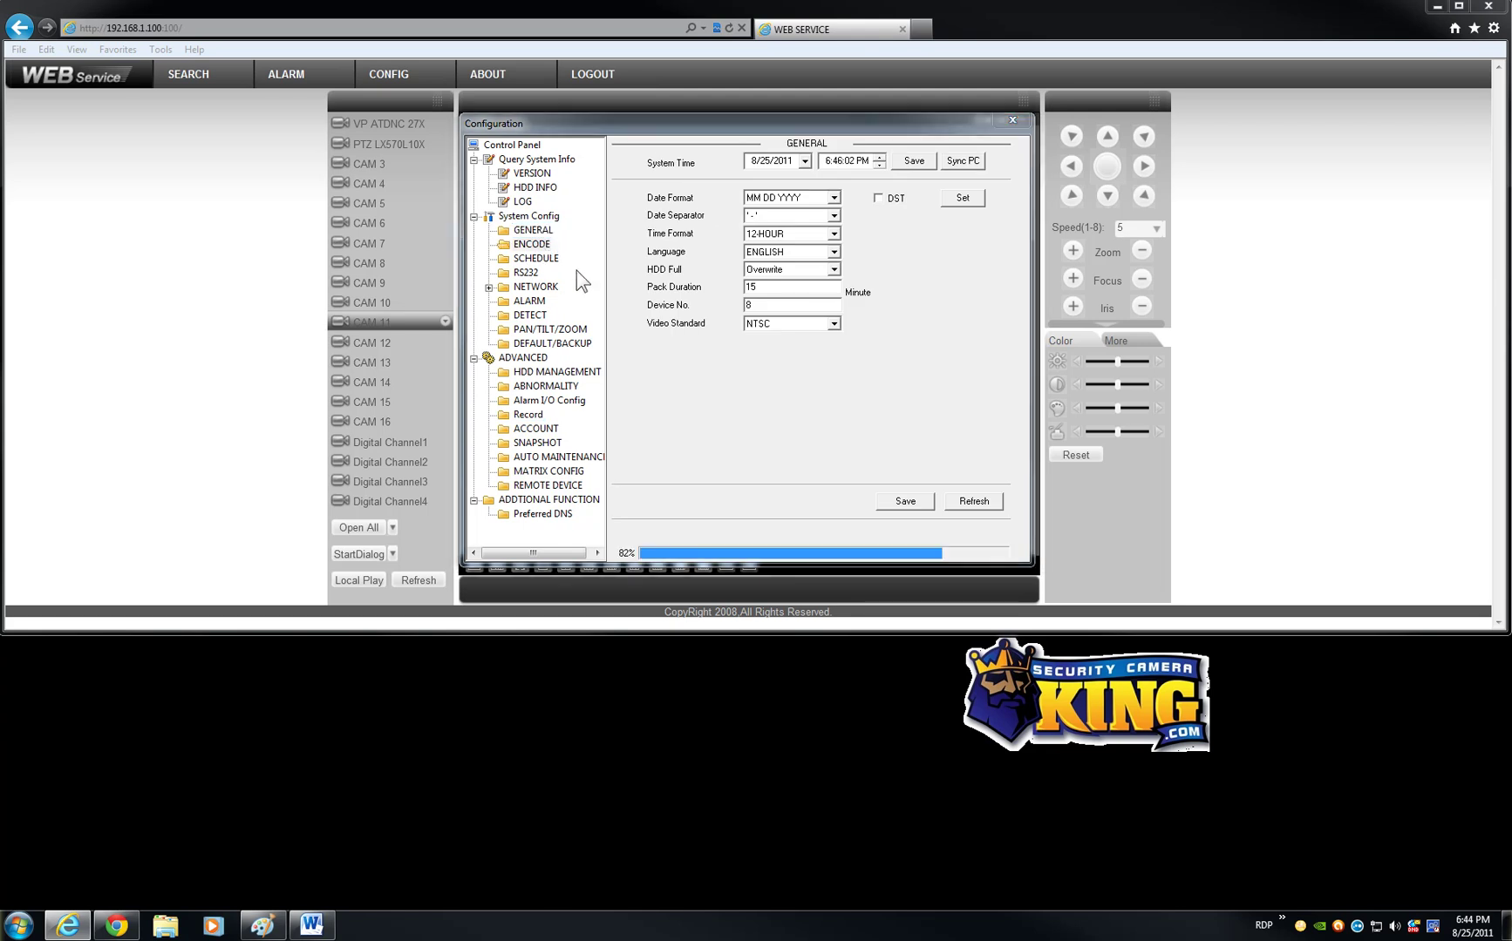
{"action": "left_click_drag", "start_coordinate": [788, 121], "coordinate": [791, 125]}
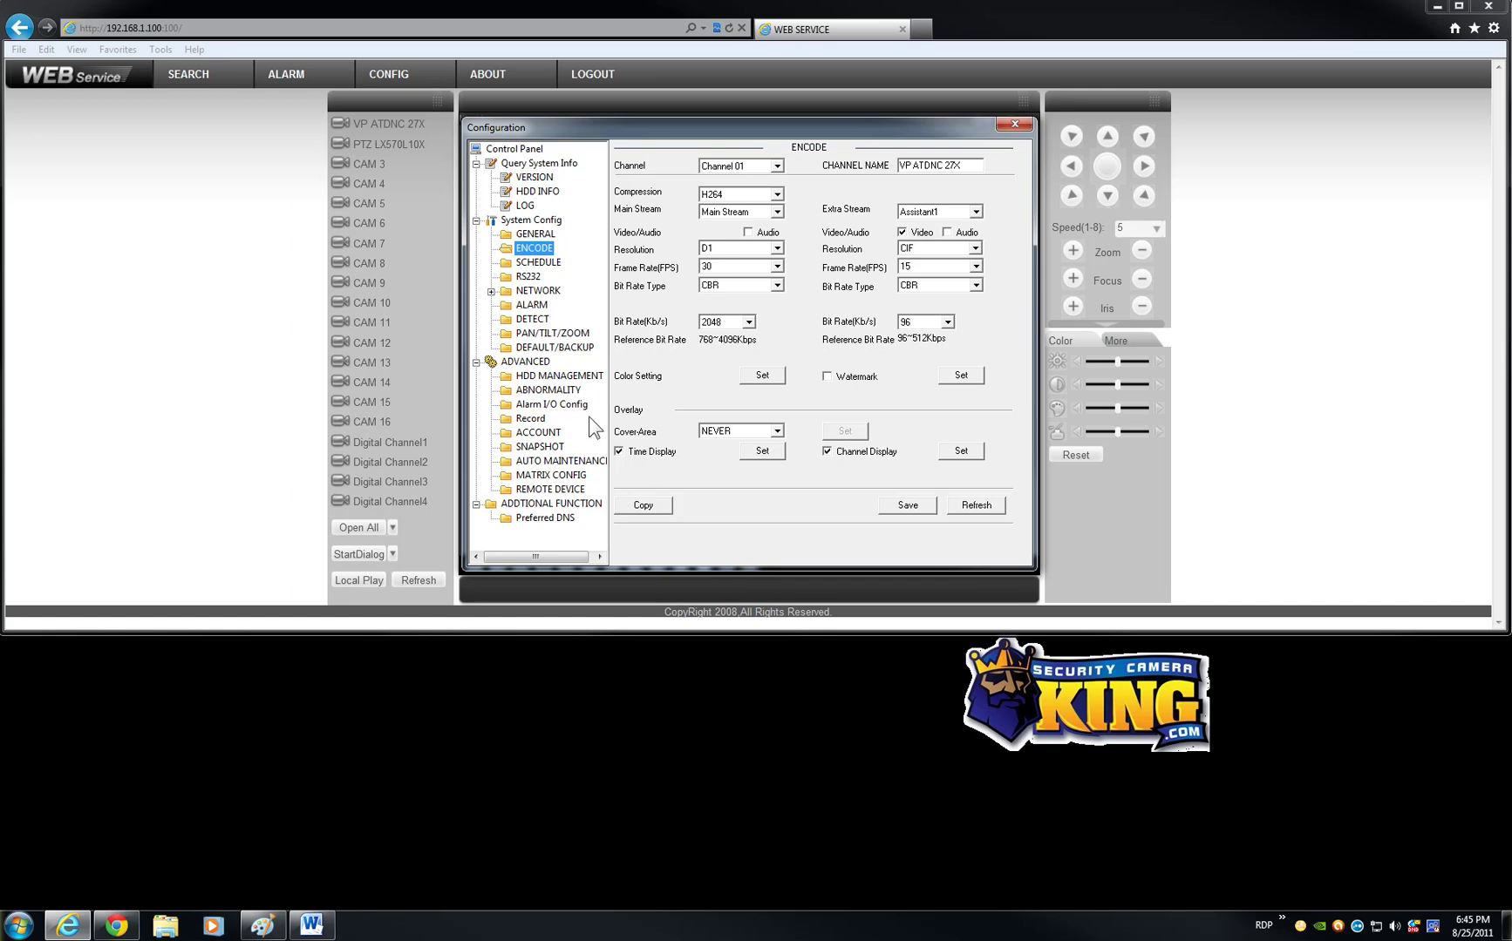
Step: Rerun the IP search on the Remote Device page to refresh the device list
{"action": "left_click", "coordinate": [536, 489]}
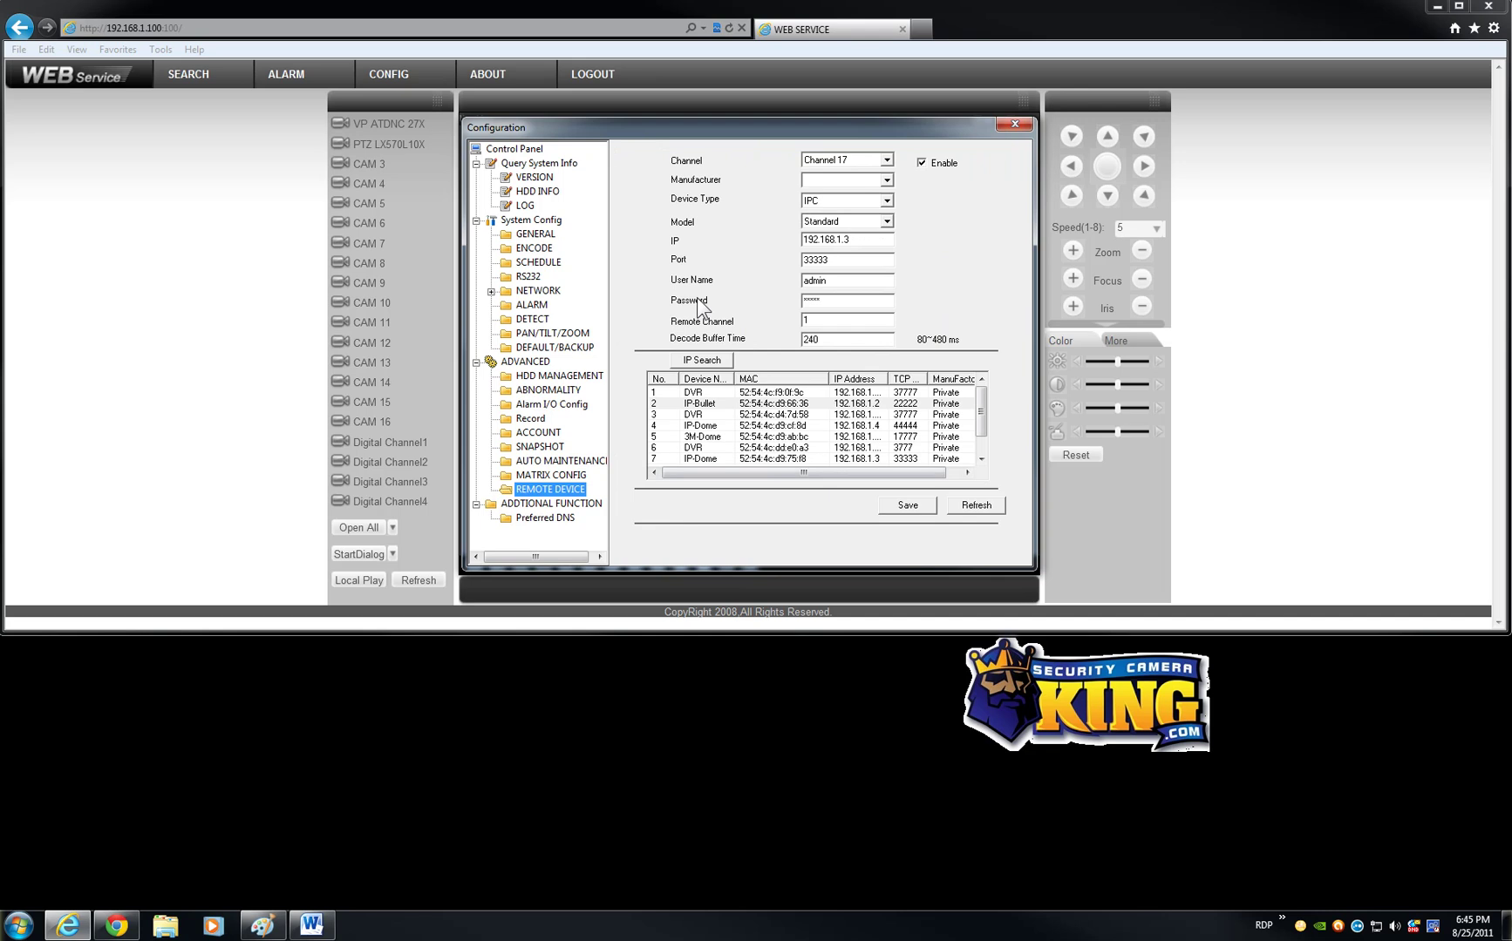
{"action": "left_click_drag", "start_coordinate": [780, 137], "coordinate": [774, 128]}
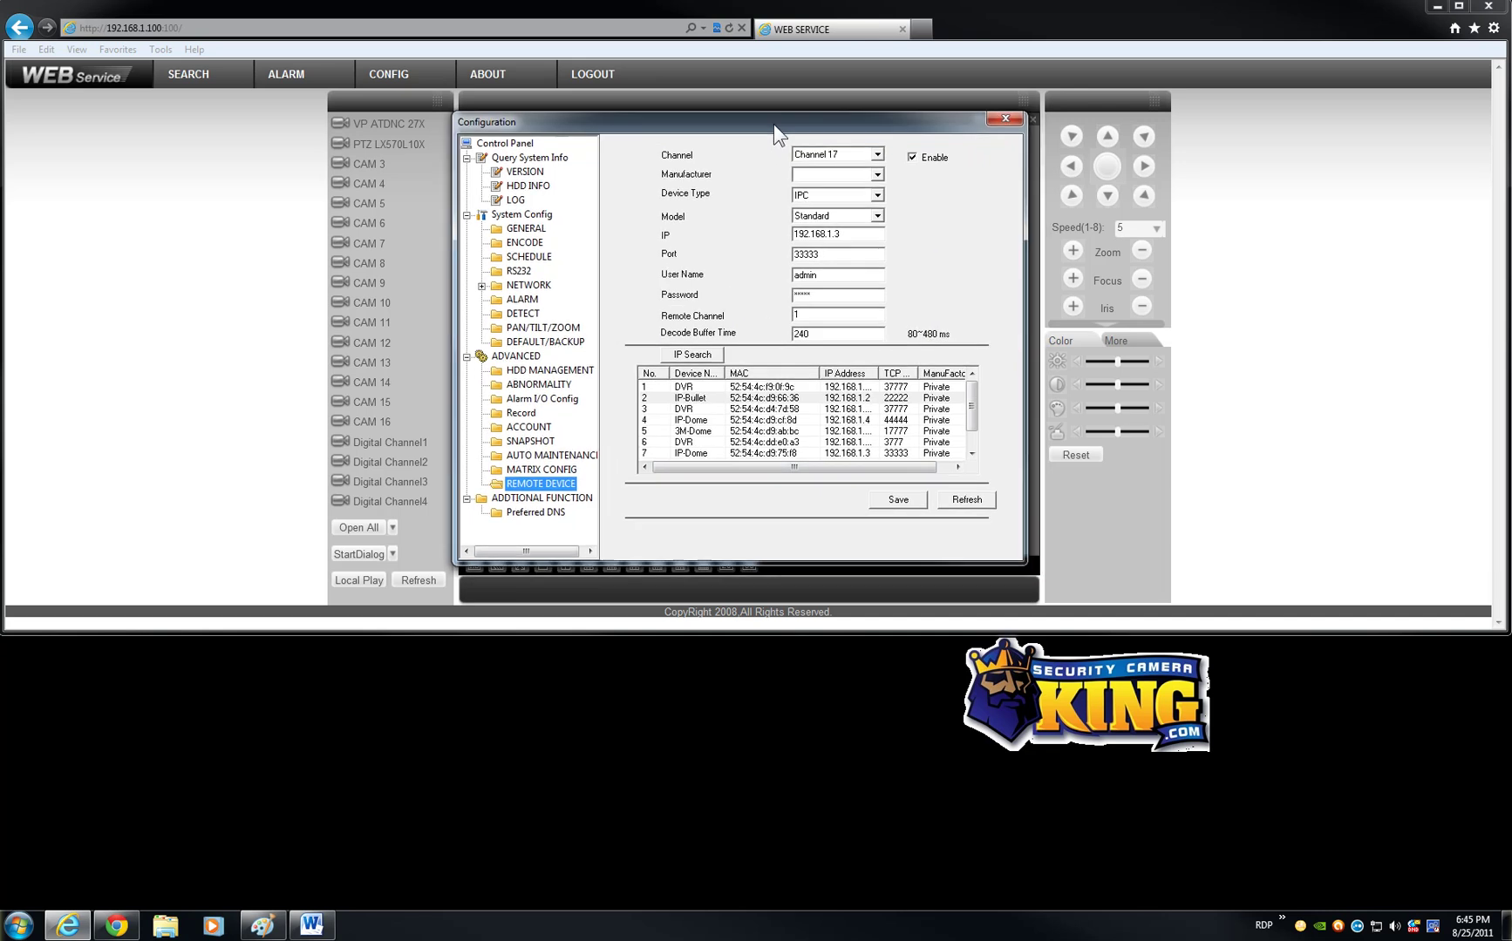
{"action": "left_click", "coordinate": [718, 358]}
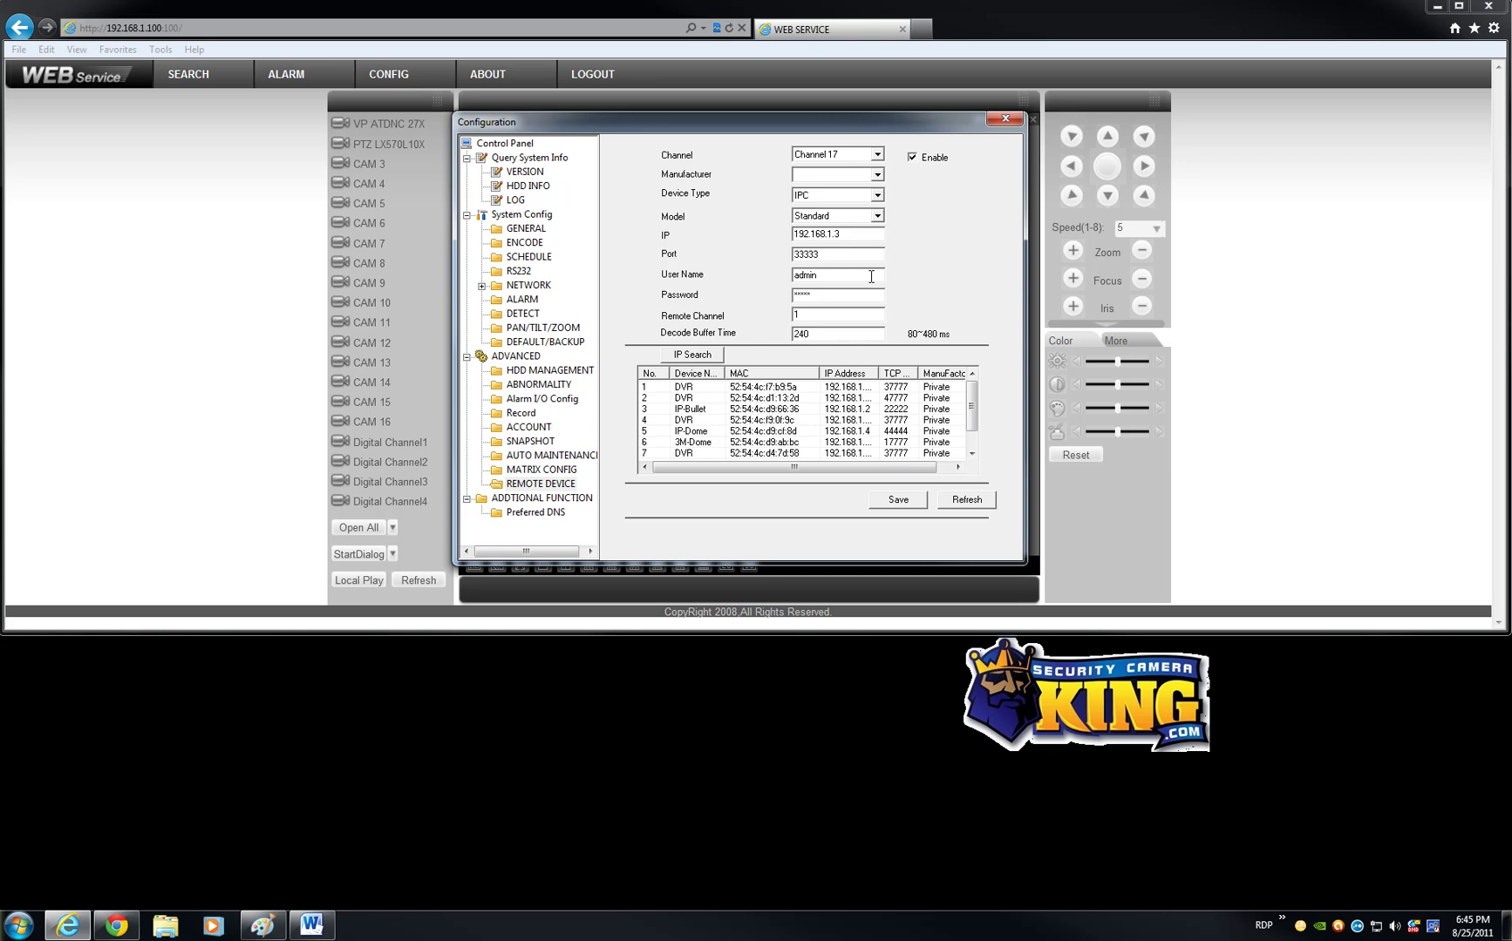
Step: Close the configuration and watch the VP ATDNC 27X and PTZ LX570L10X live feeds
{"action": "left_click", "coordinate": [1004, 120]}
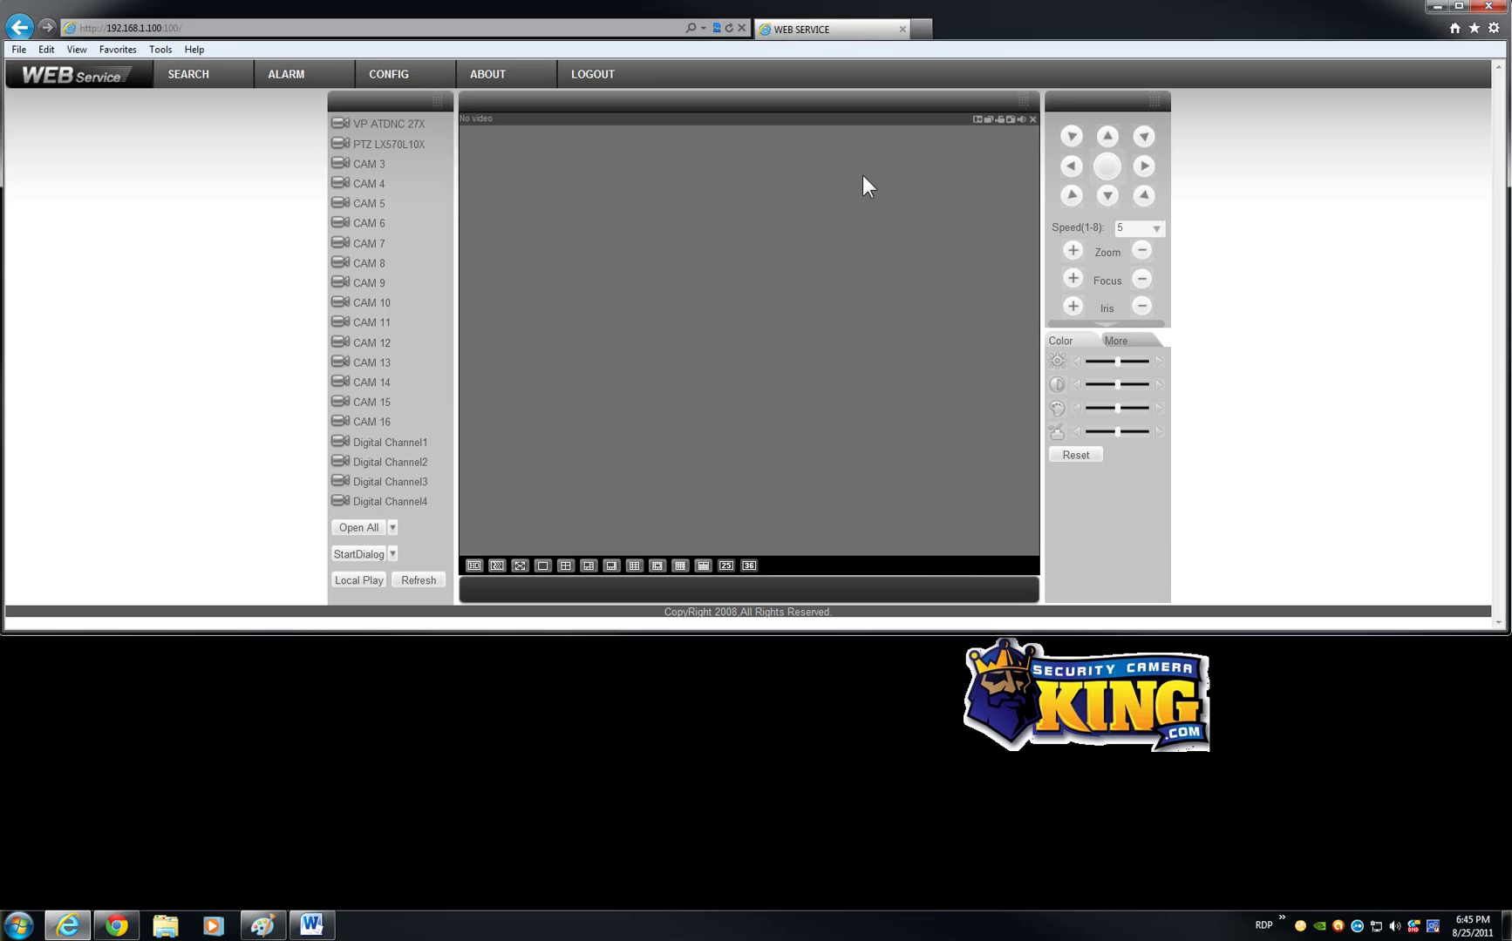
{"action": "left_click_drag", "start_coordinate": [398, 125], "coordinate": [528, 275]}
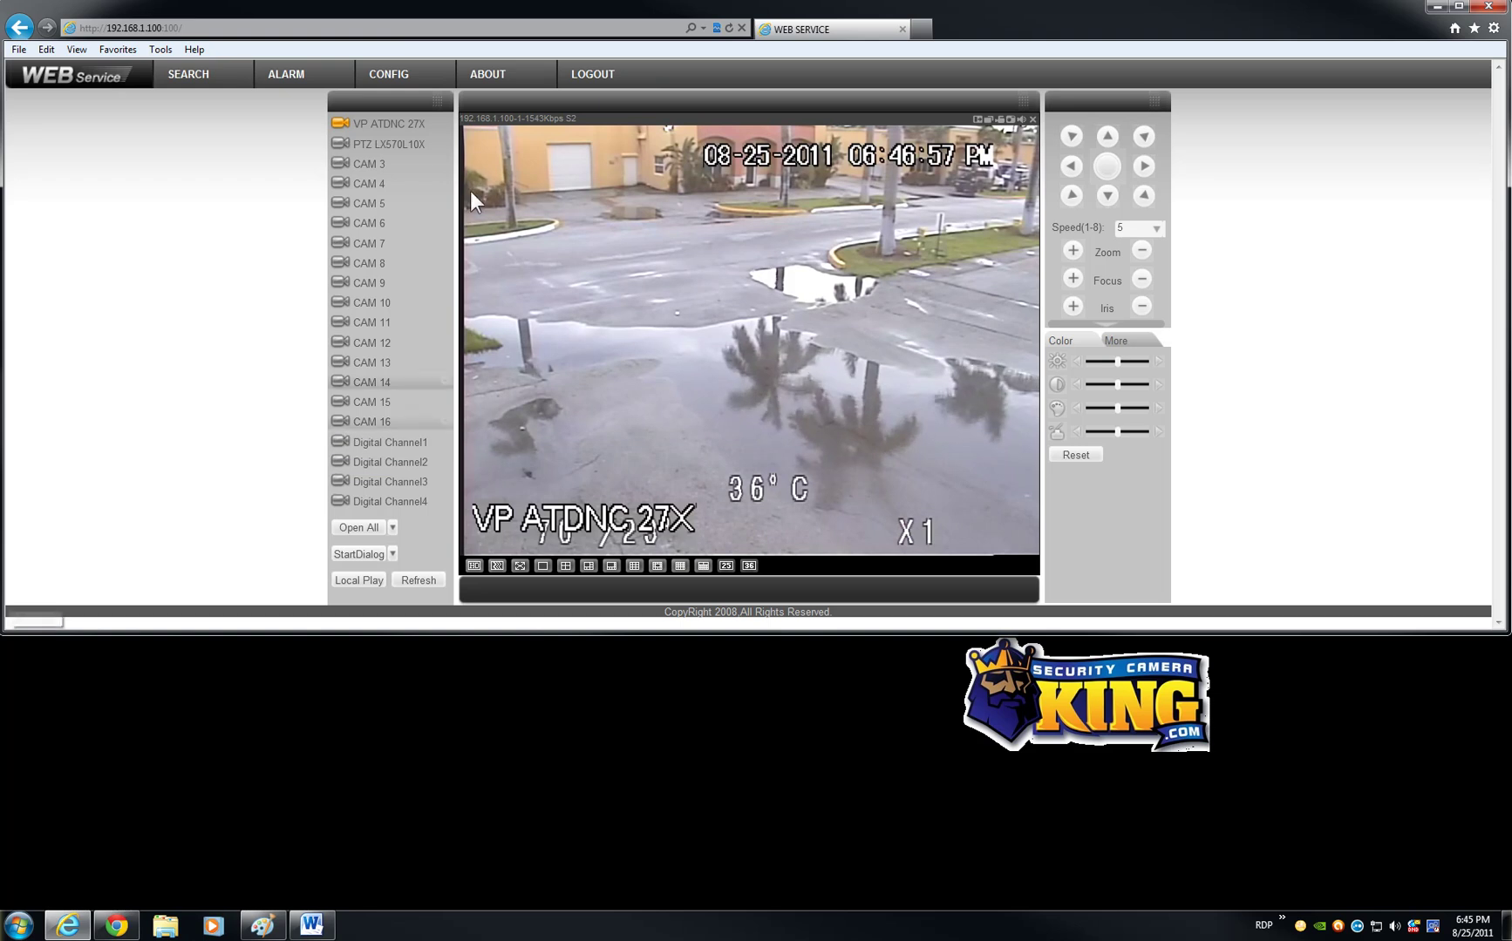
{"action": "left_click", "coordinate": [399, 150]}
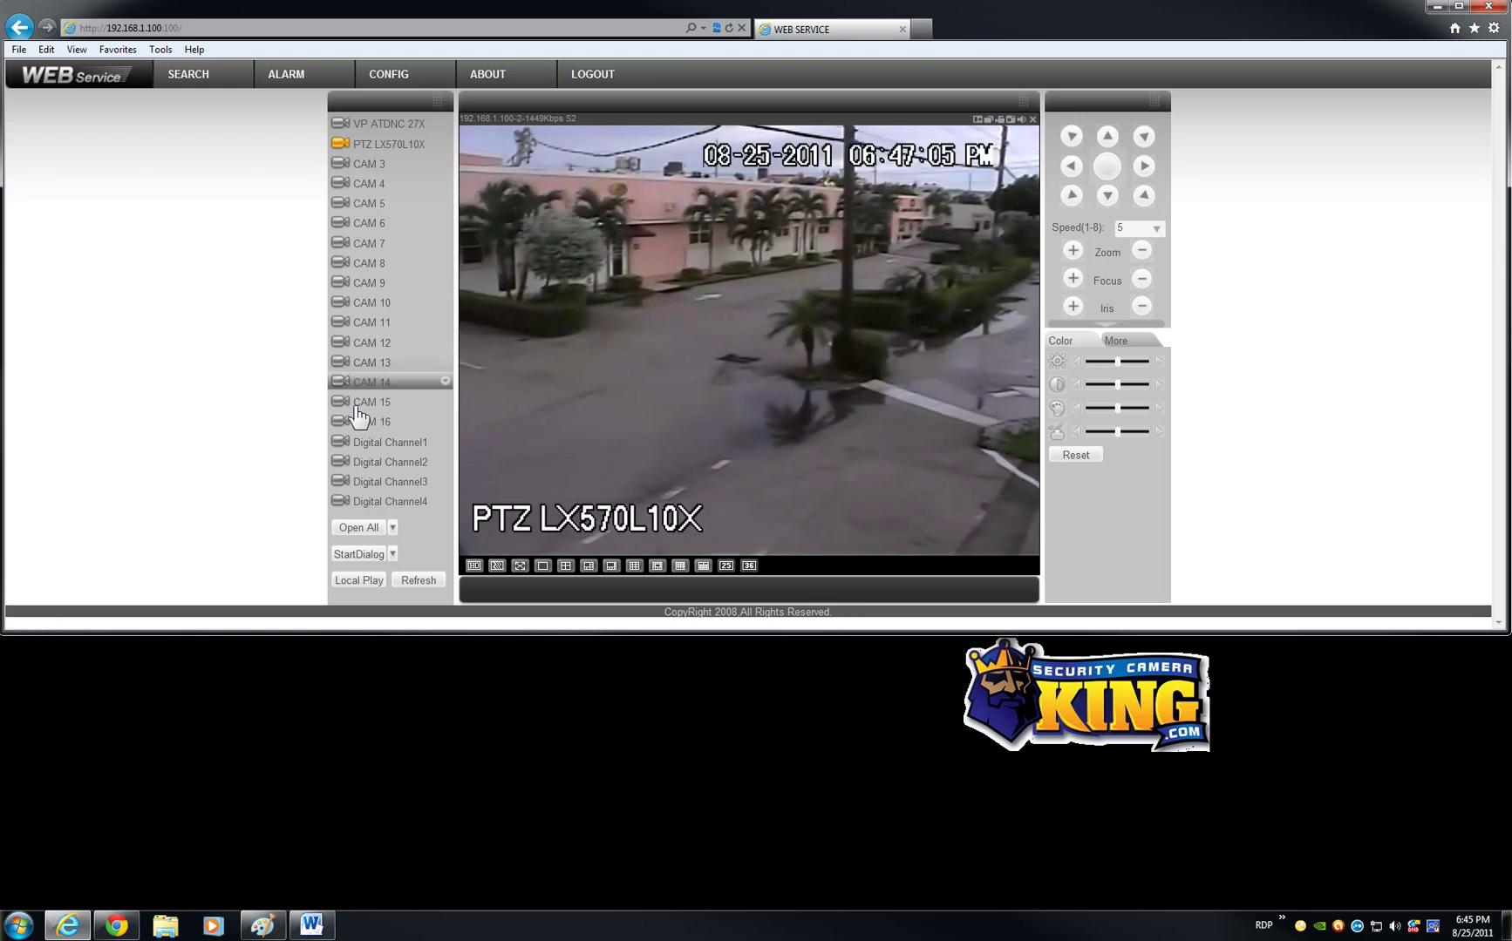
Step: Watch Digital Channel2 through Channel4, then close the stream and log out
{"action": "left_click", "coordinate": [358, 450]}
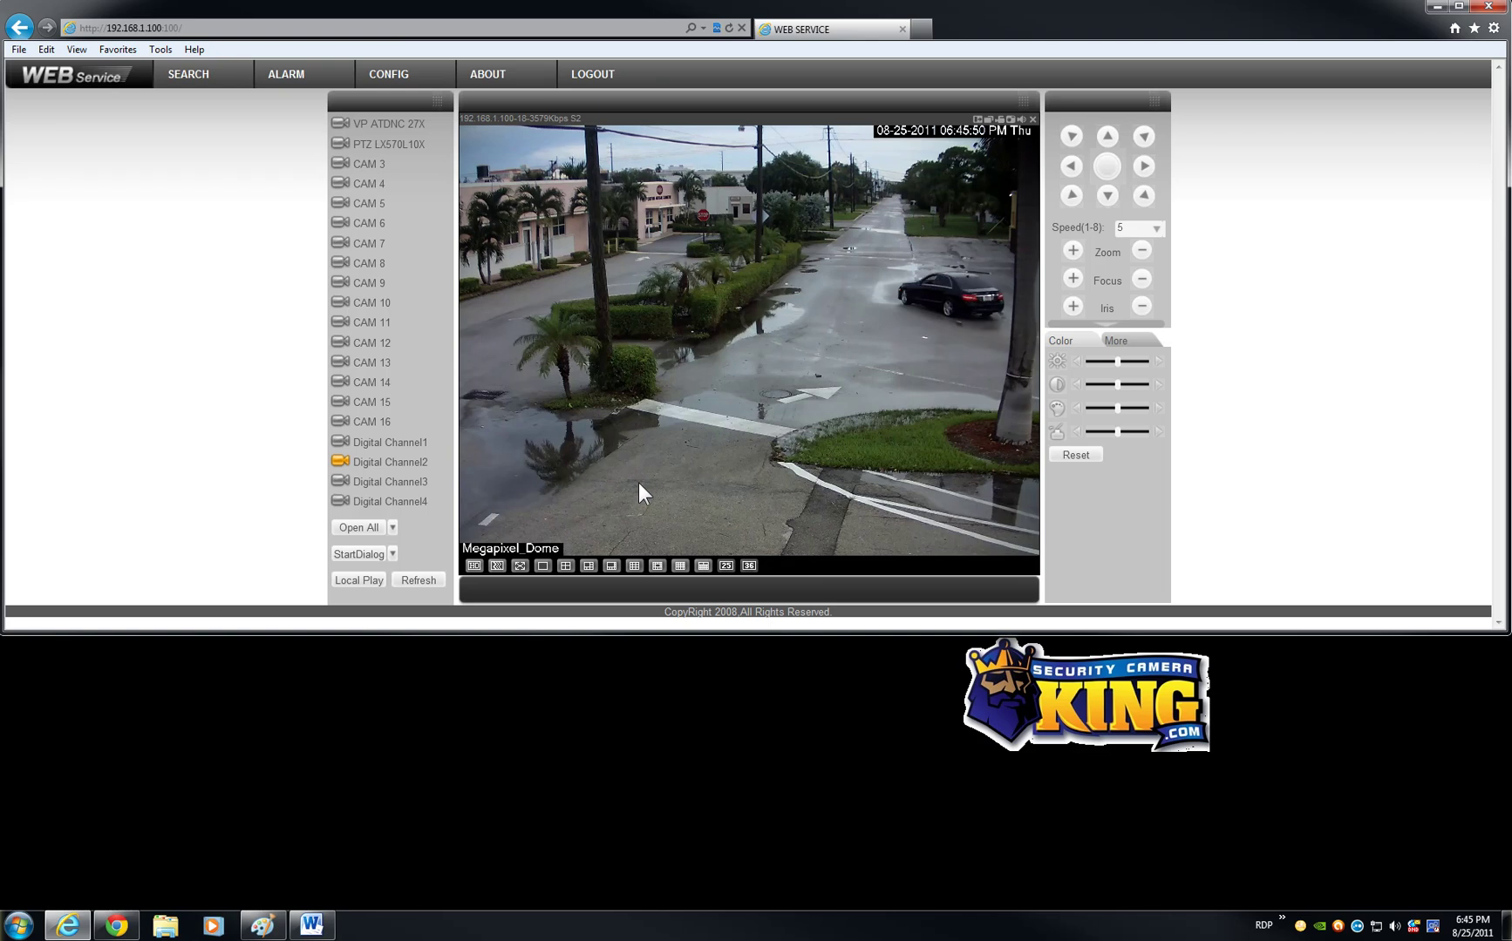
{"action": "left_click", "coordinate": [365, 485]}
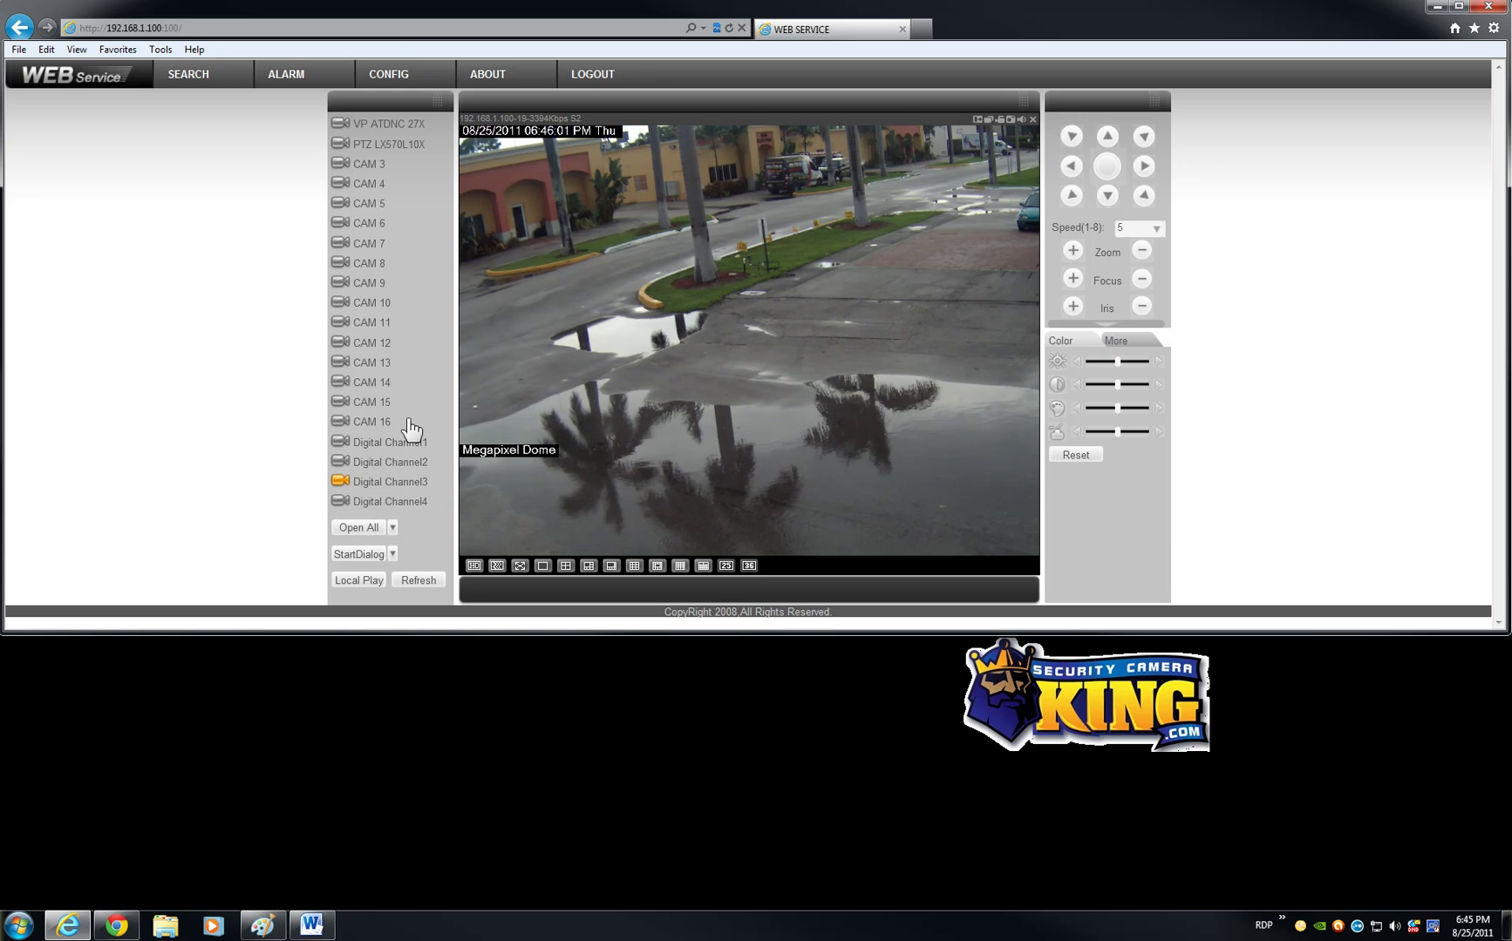
{"action": "left_click", "coordinate": [366, 504]}
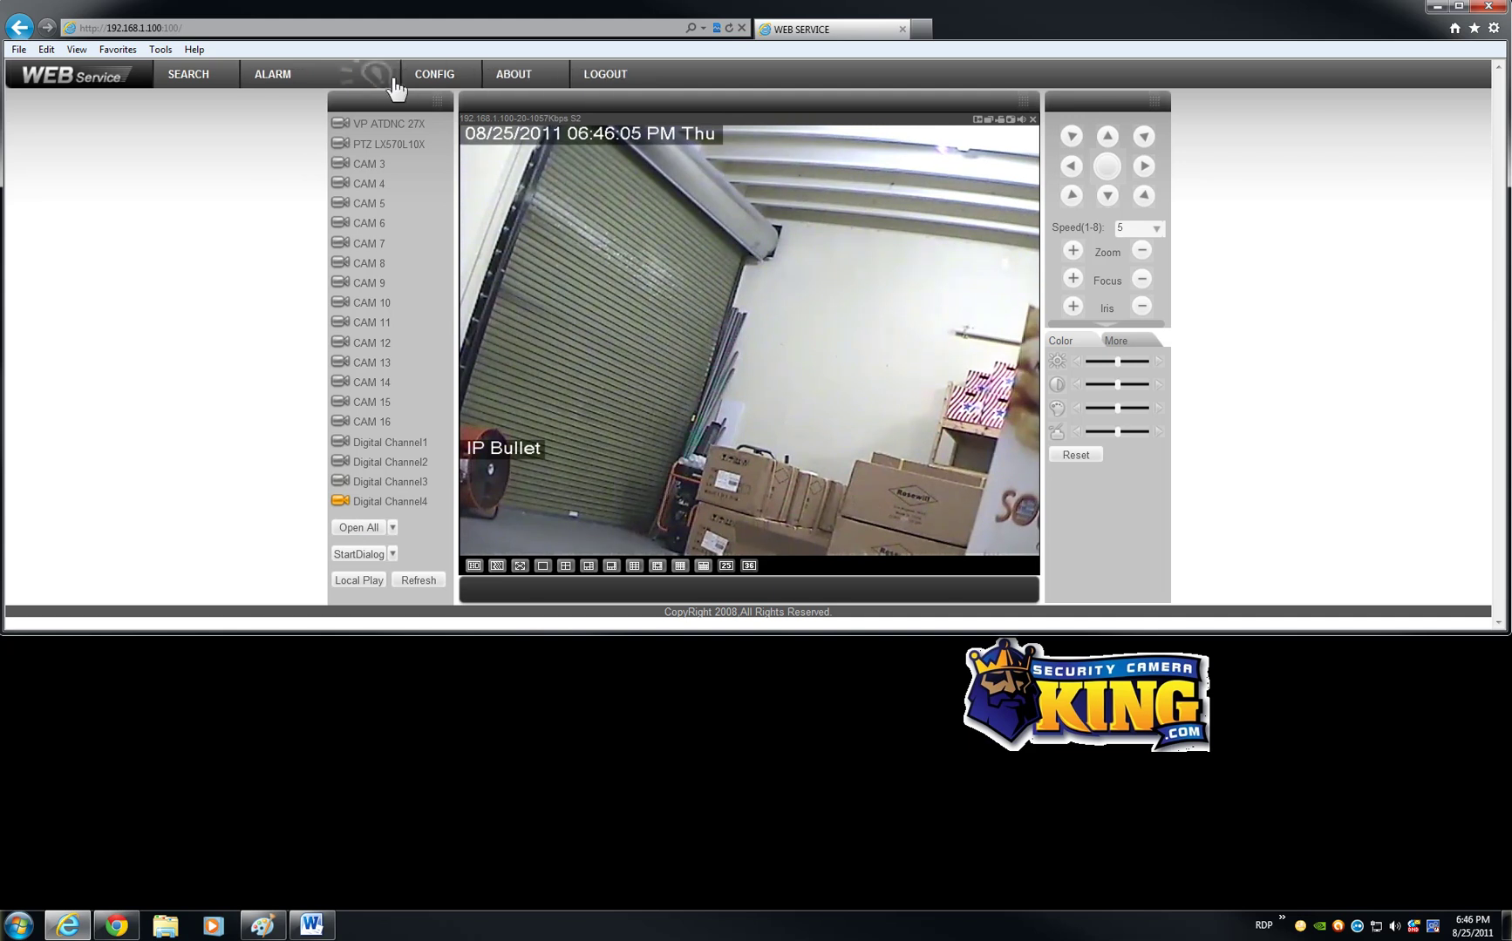
{"action": "left_click", "coordinate": [350, 504]}
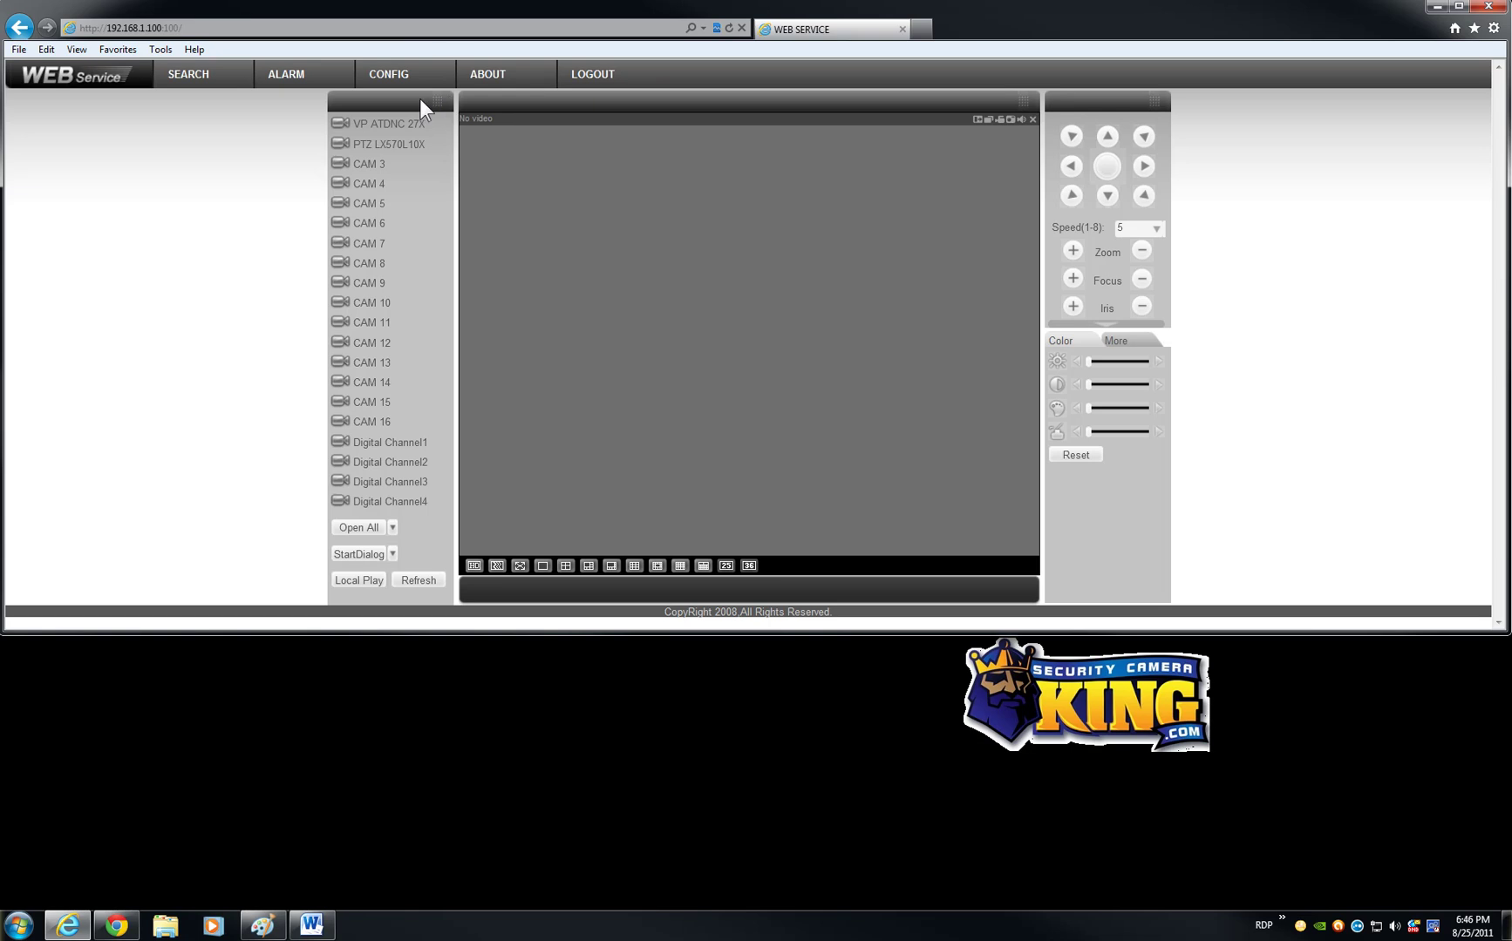
{"action": "left_click", "coordinate": [586, 79]}
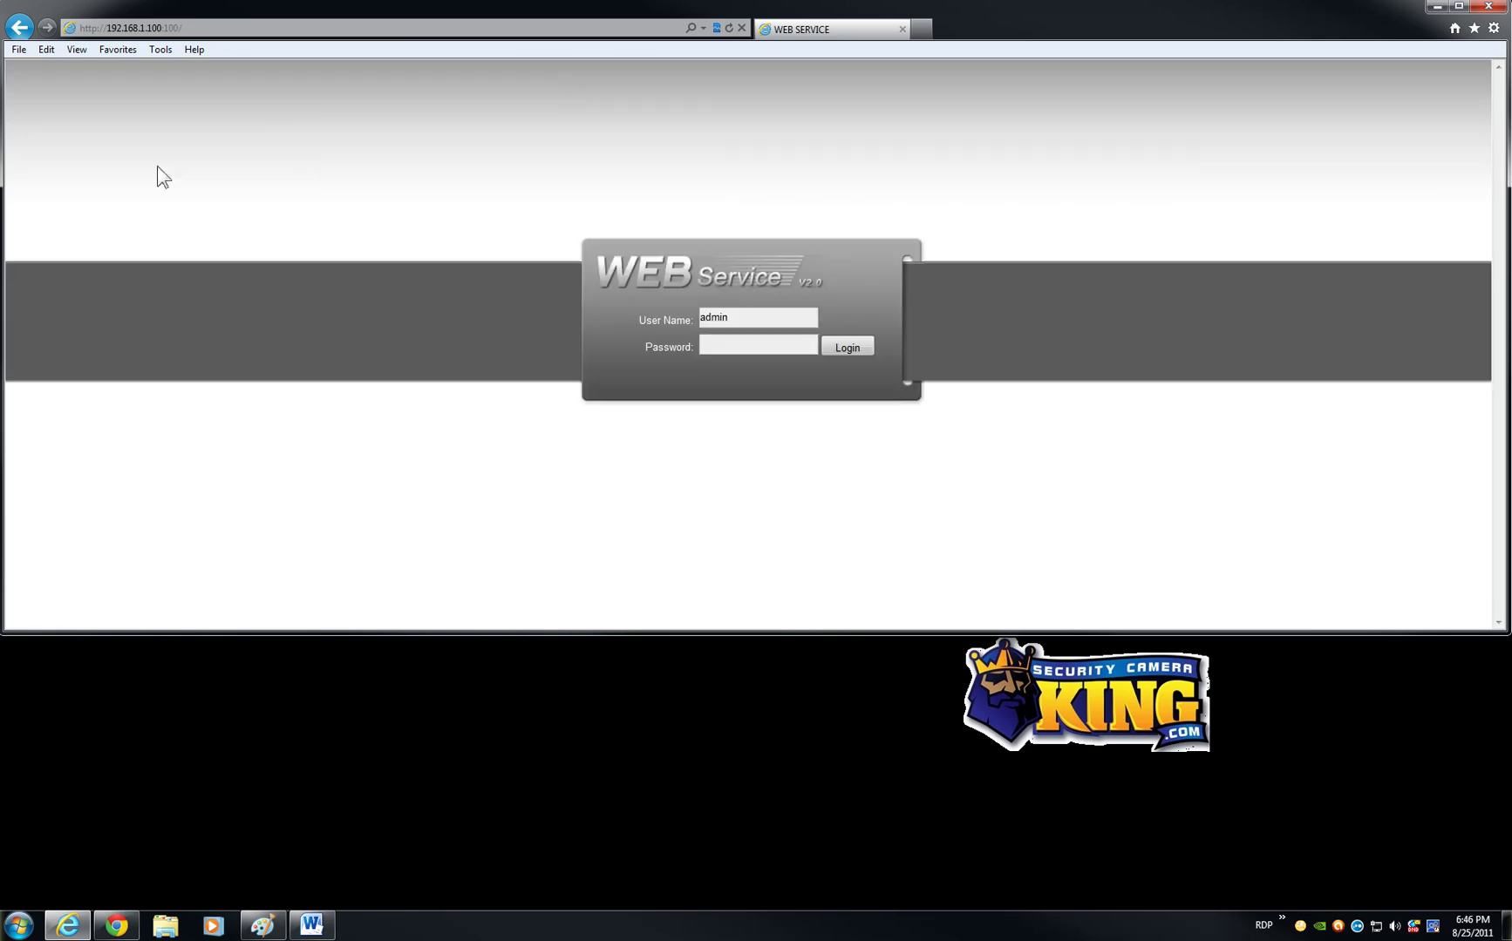